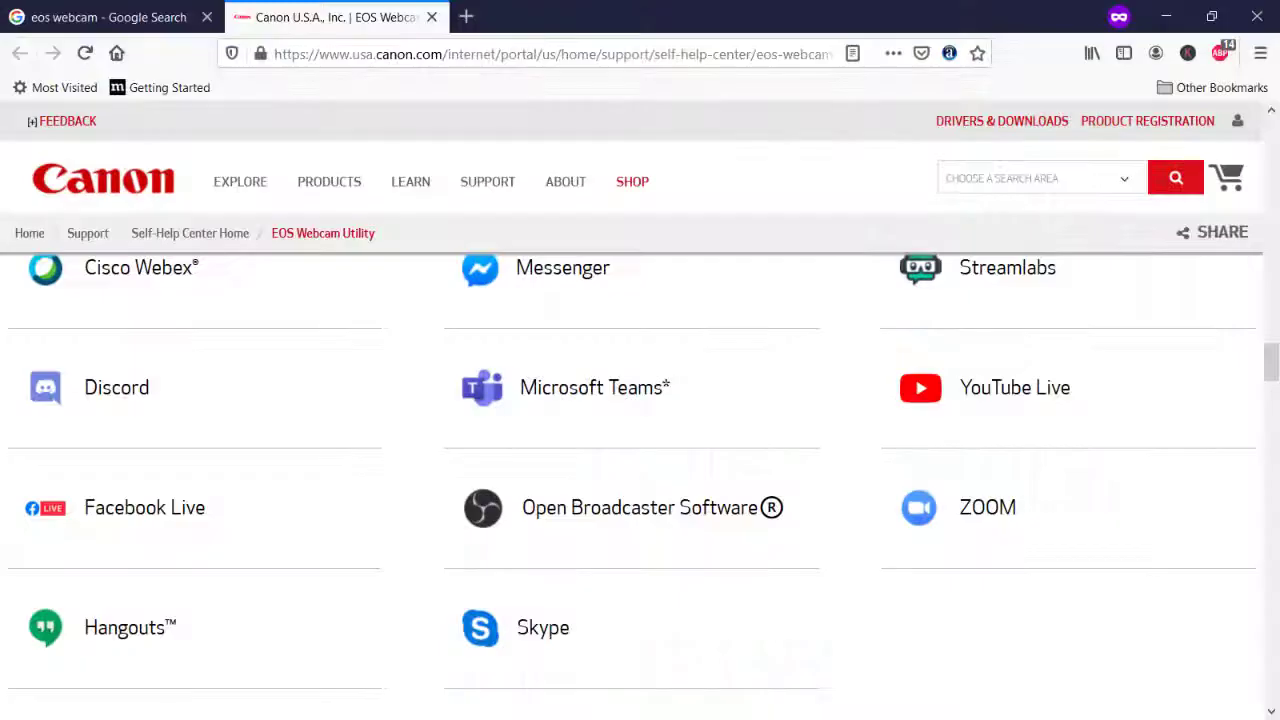
Scroll back to the top of Canon's EOS Webcam Utility page so its banner shows.
drag(1275, 380, 1275, 125)
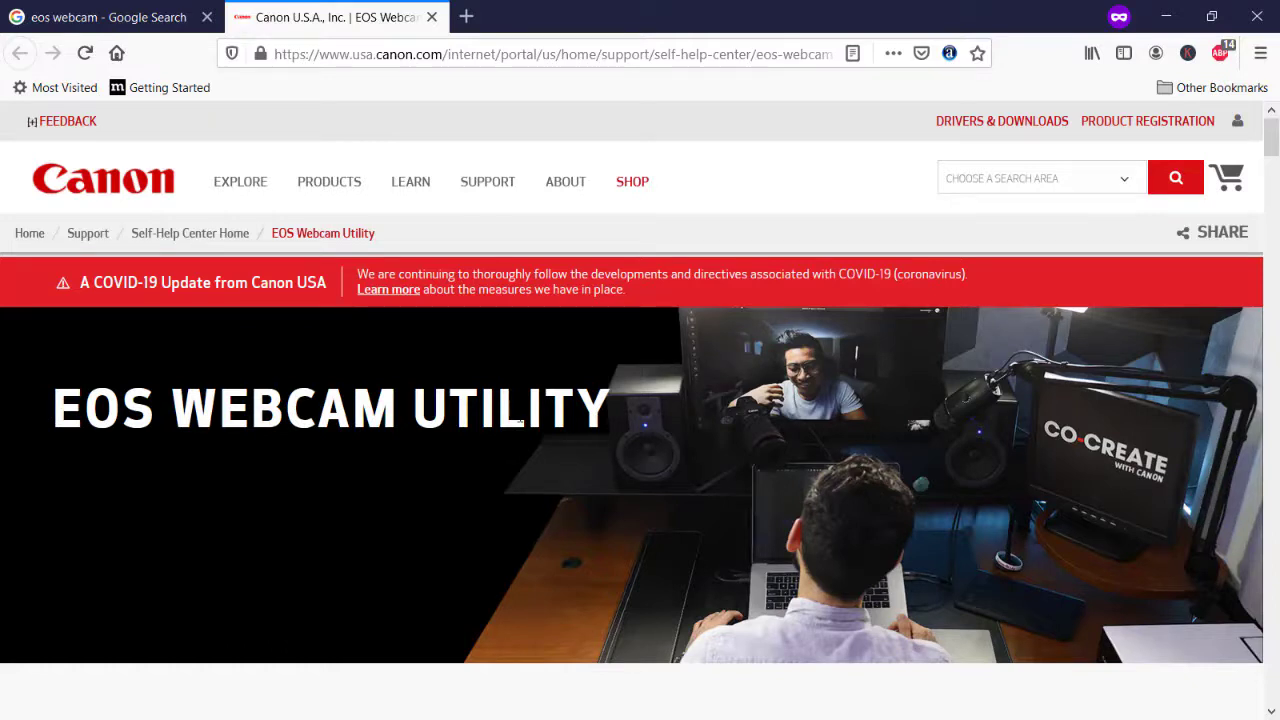
Scroll past the hero banner to the 'Choose your operating system' section.
scroll(1100, 515, down, 2)
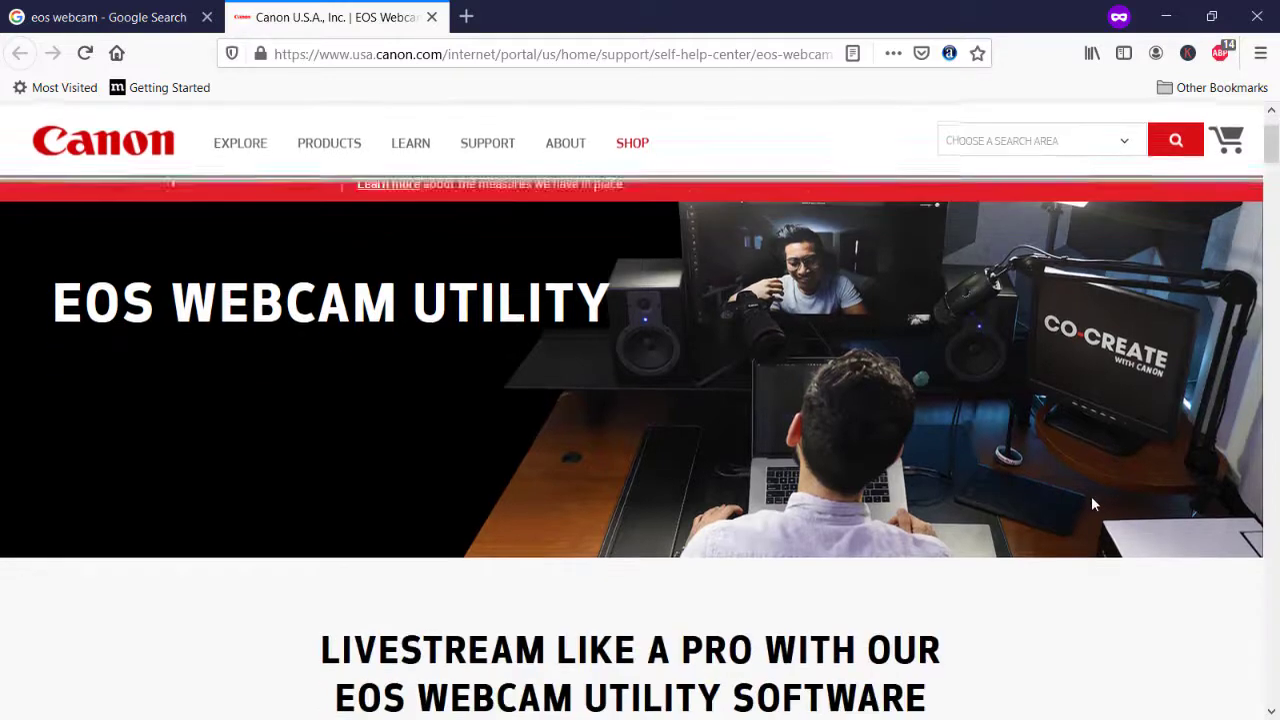
scroll(1000, 480, up, 2)
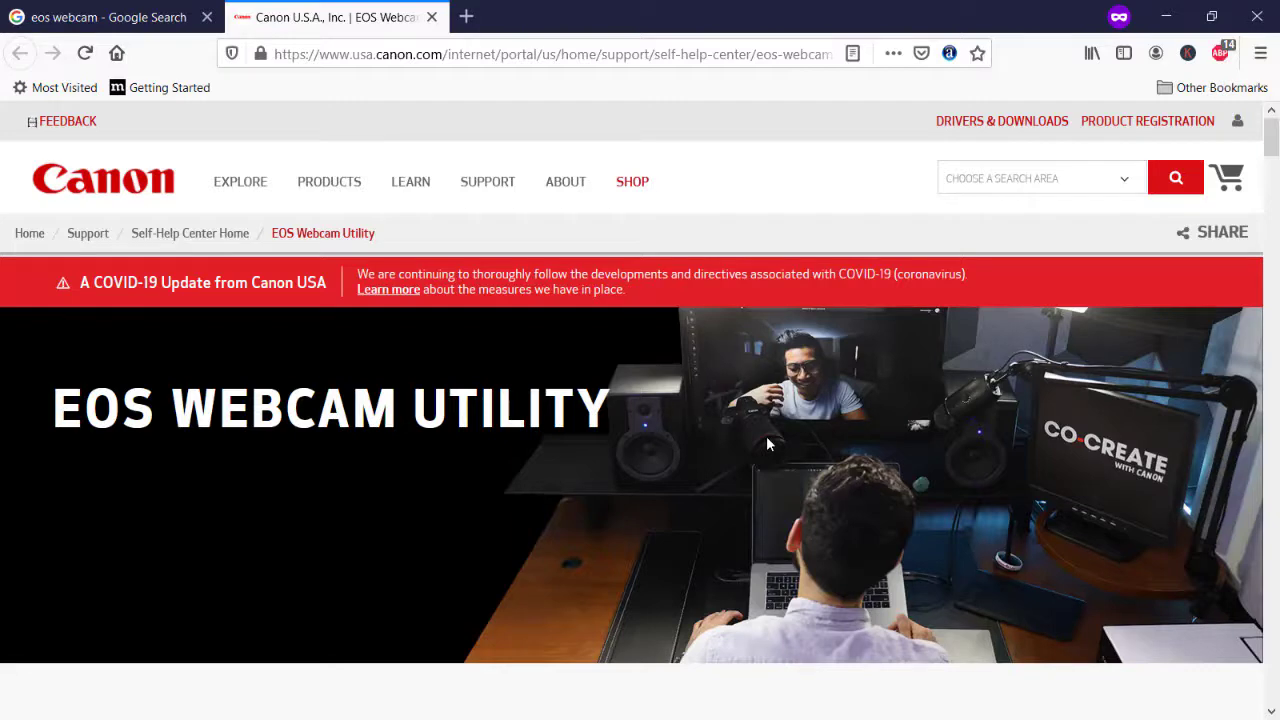
scroll(768, 444, down, 10)
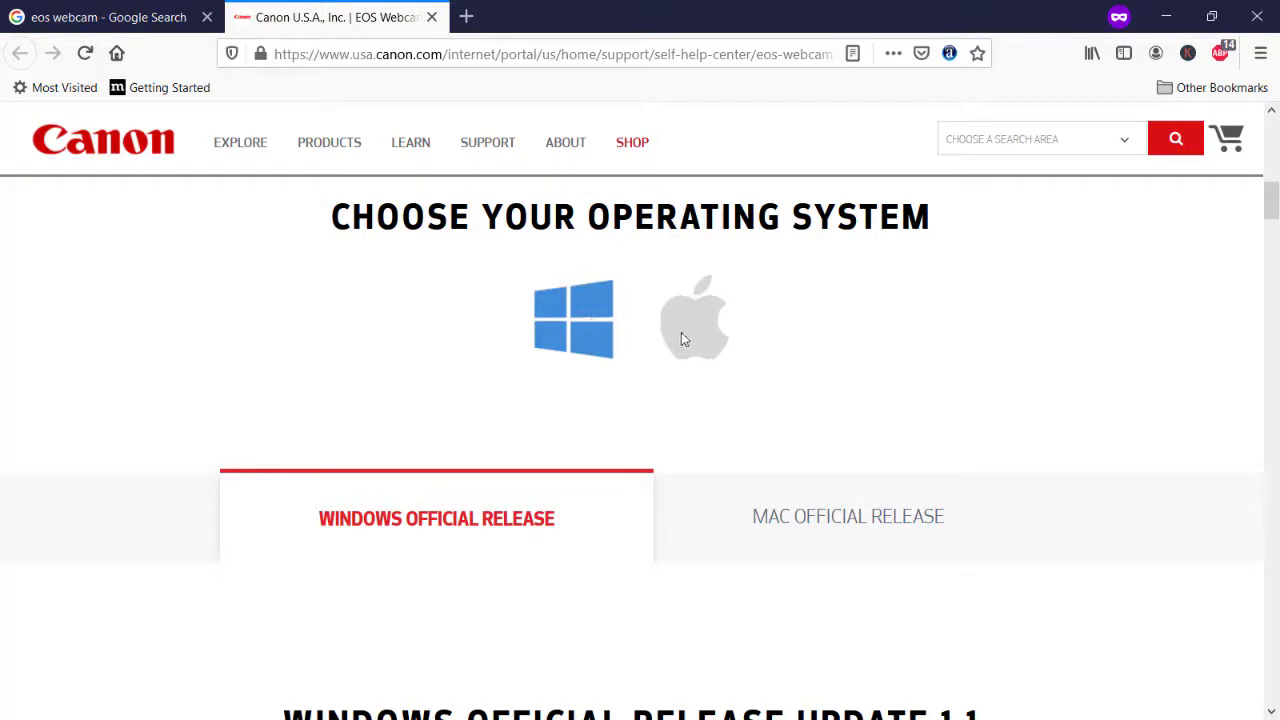
Compare the Windows and Mac Official Release tabs, ending on Windows.
click(471, 534)
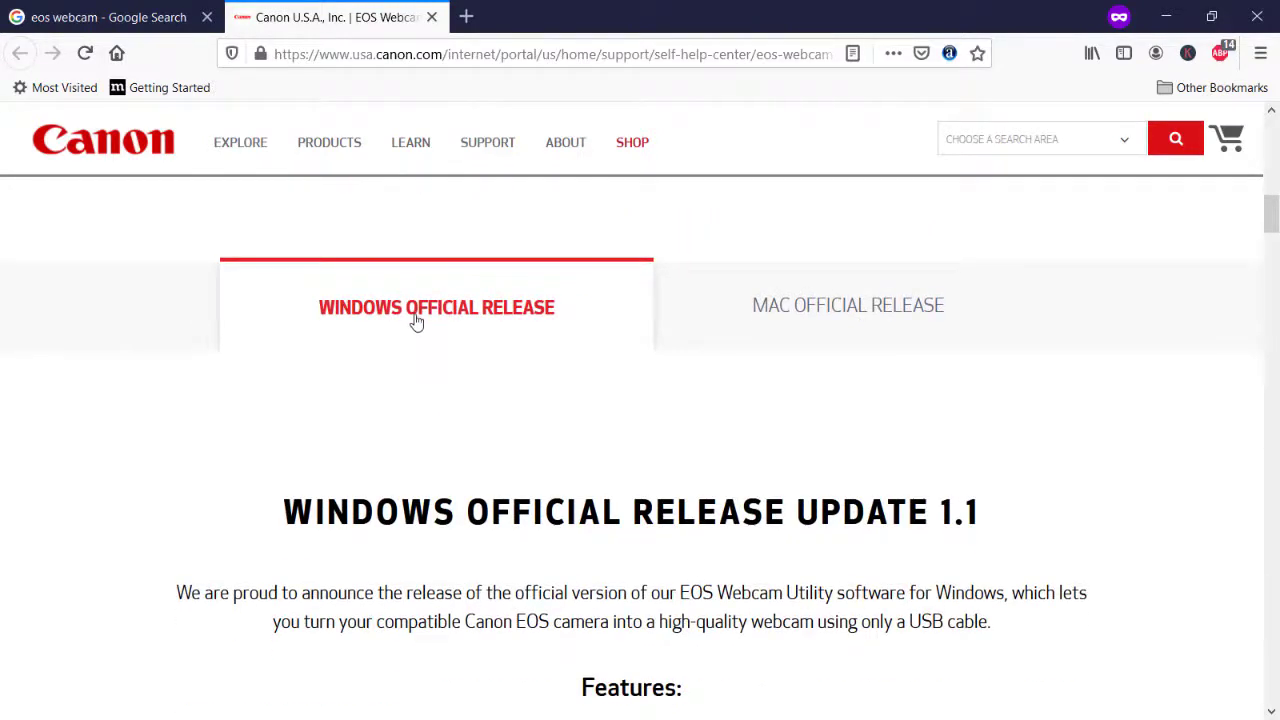
click(817, 321)
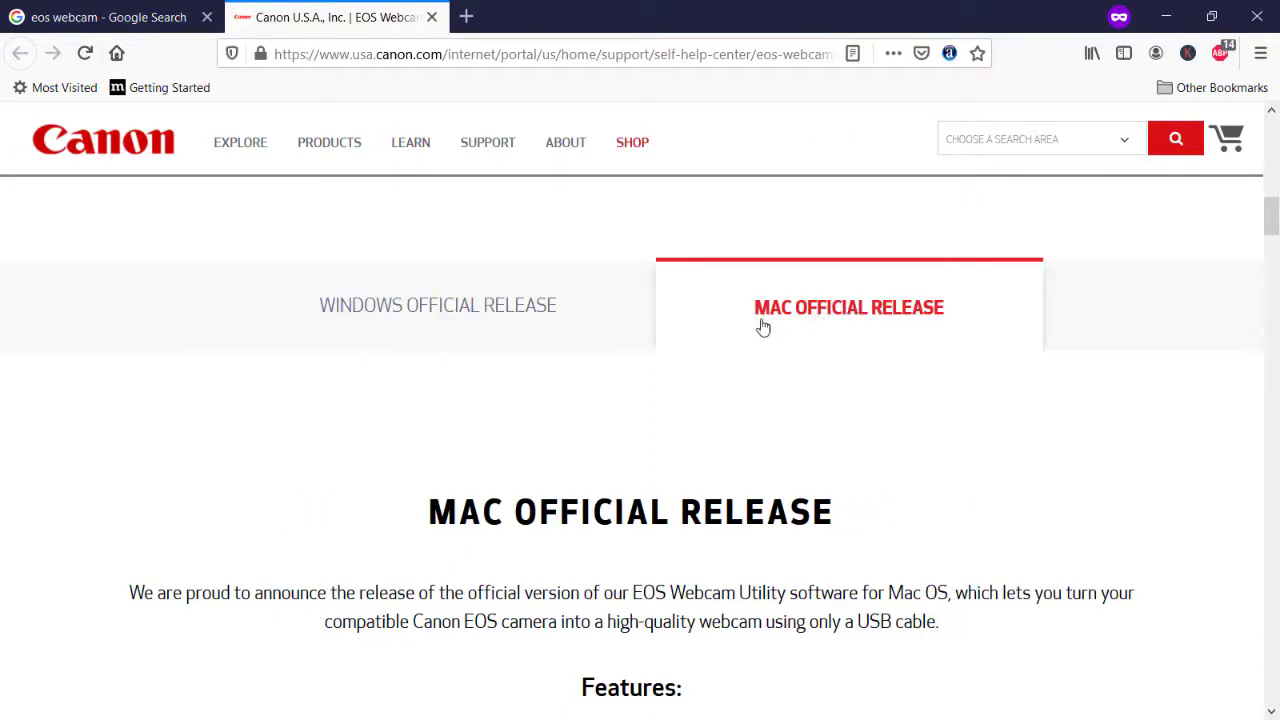
click(476, 321)
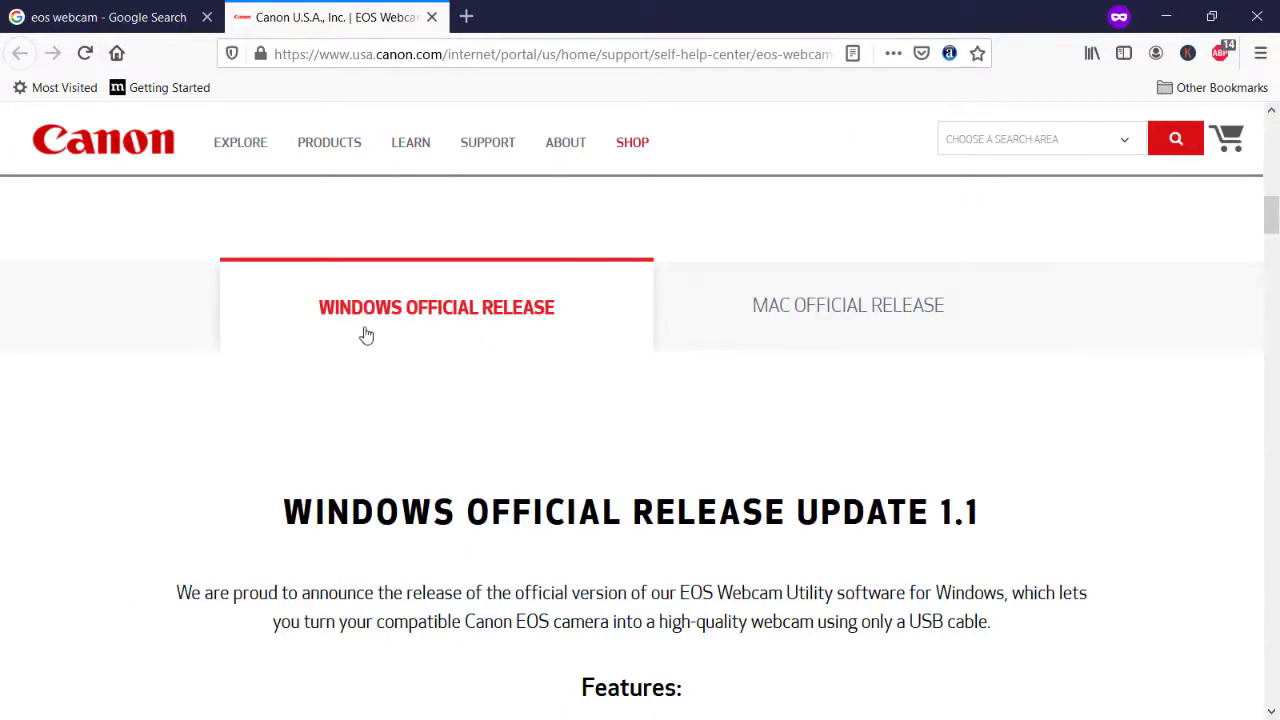
click(700, 304)
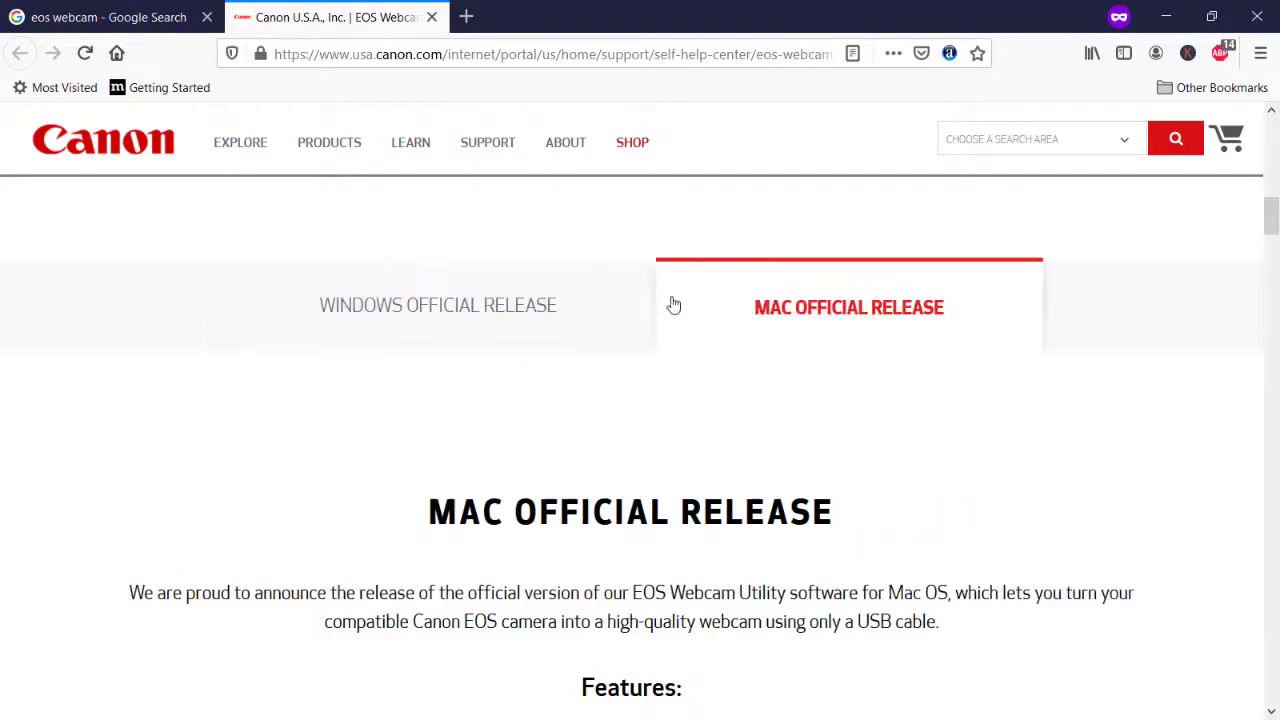
click(538, 307)
Read through the Windows features list, highlighting the compatible Canon cameras count.
scroll(543, 313, down, 3)
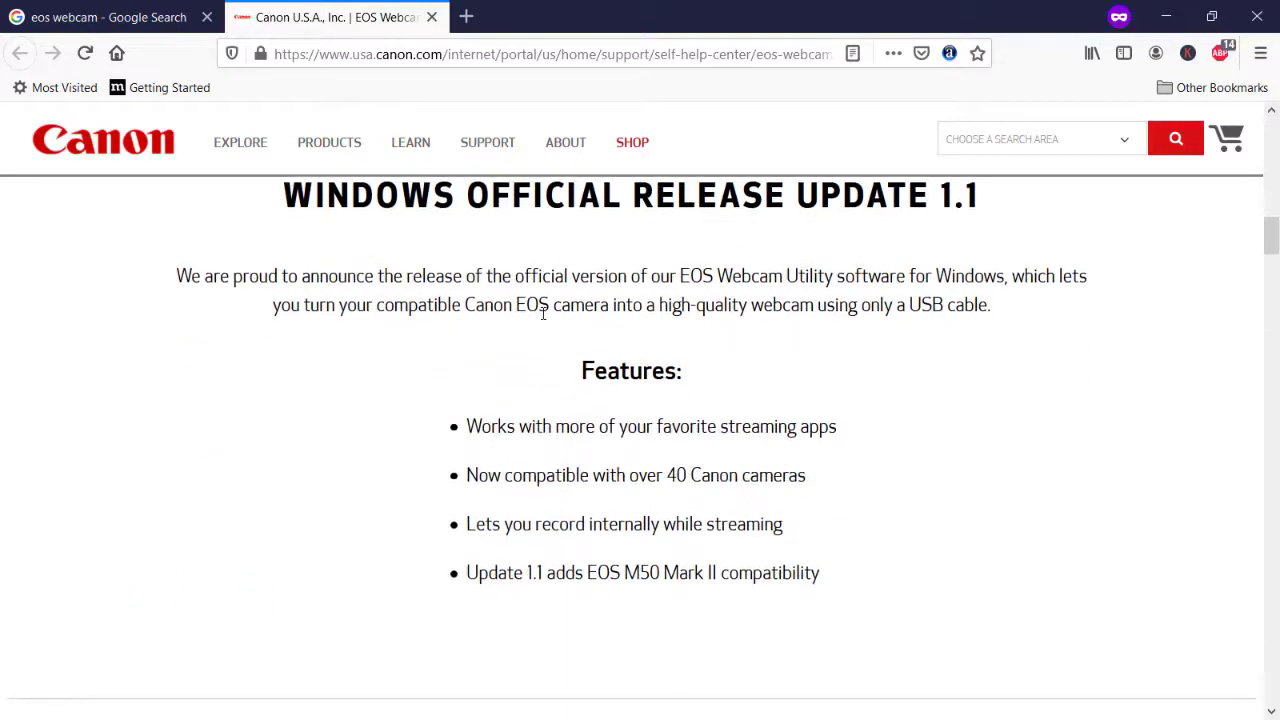
scroll(543, 313, down, 1)
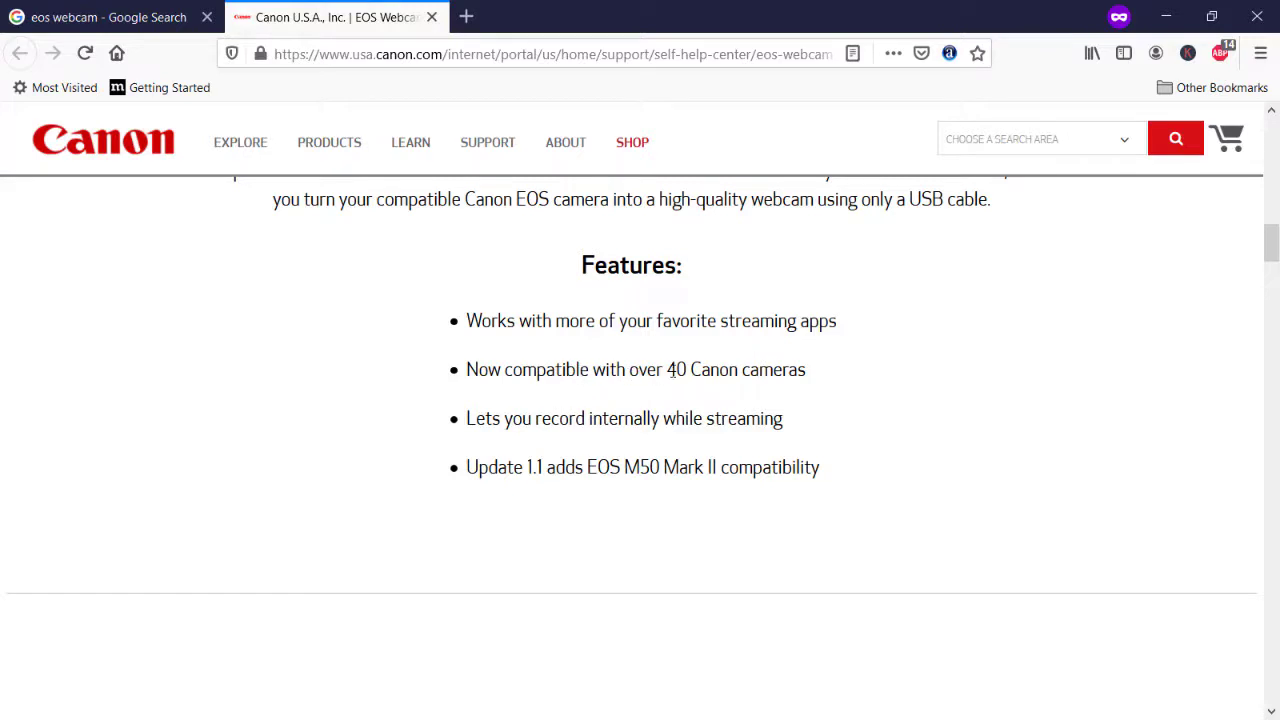
drag(677, 370, 790, 372)
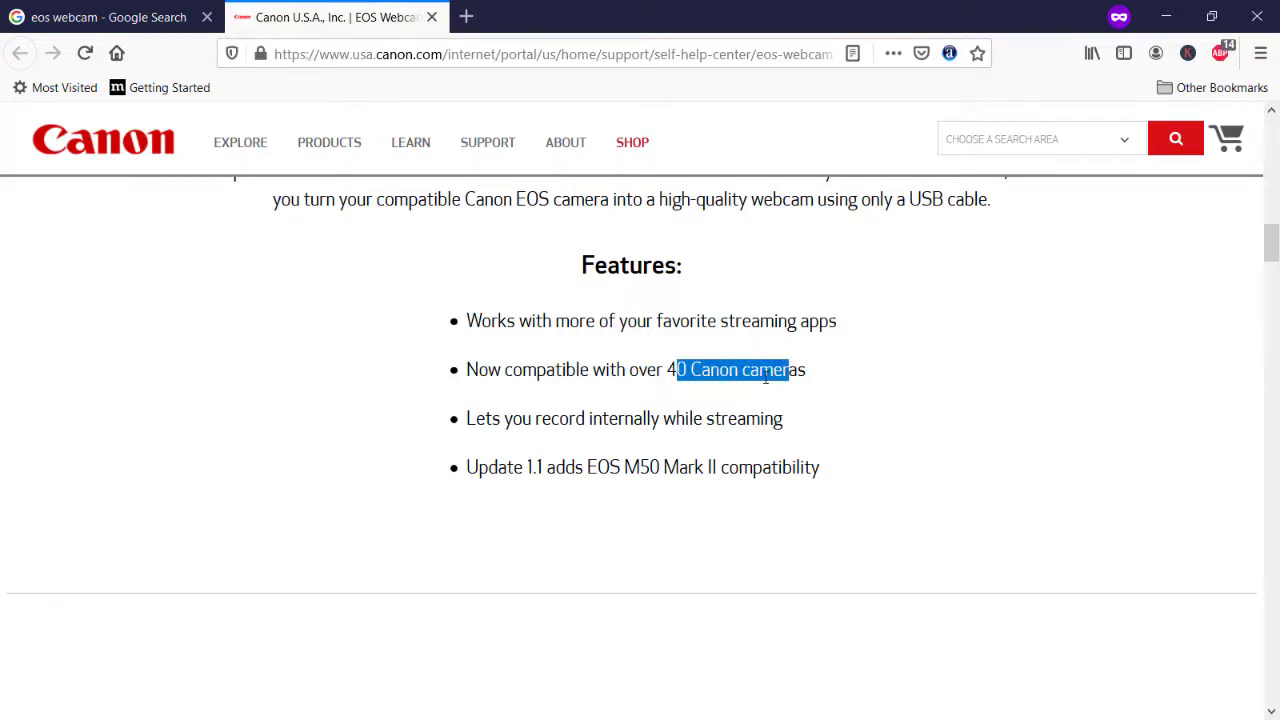
scroll(765, 376, down, 1)
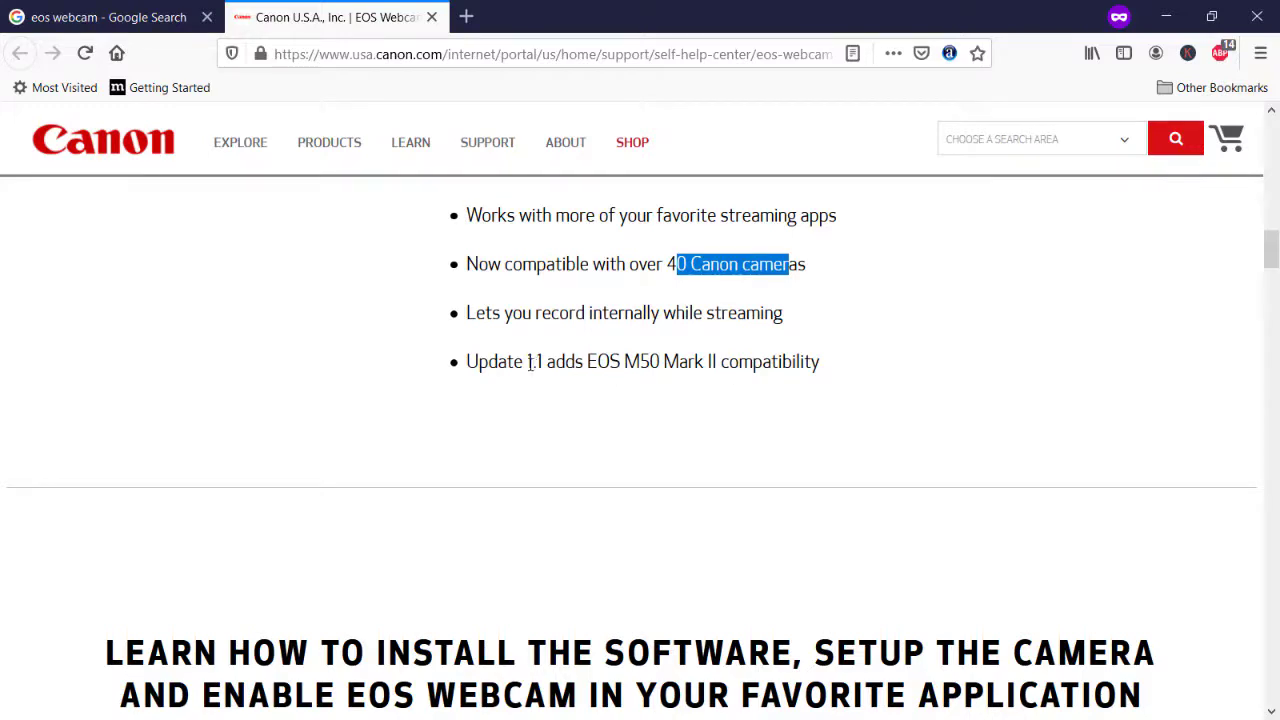
scroll(530, 361, down, 5)
Scroll past the setup video and the compatible apps grid to the Software Download Instructions.
scroll(593, 384, down, 4)
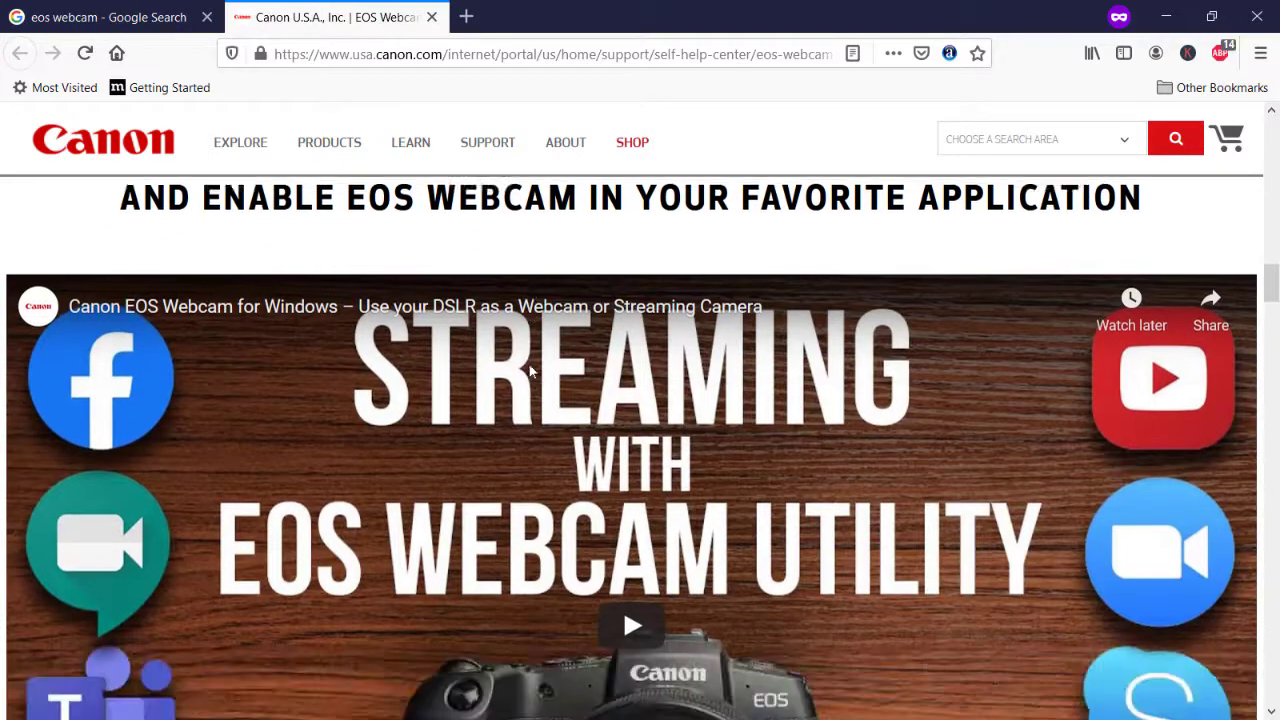
scroll(596, 388, up, 1)
scroll(596, 388, up, 2)
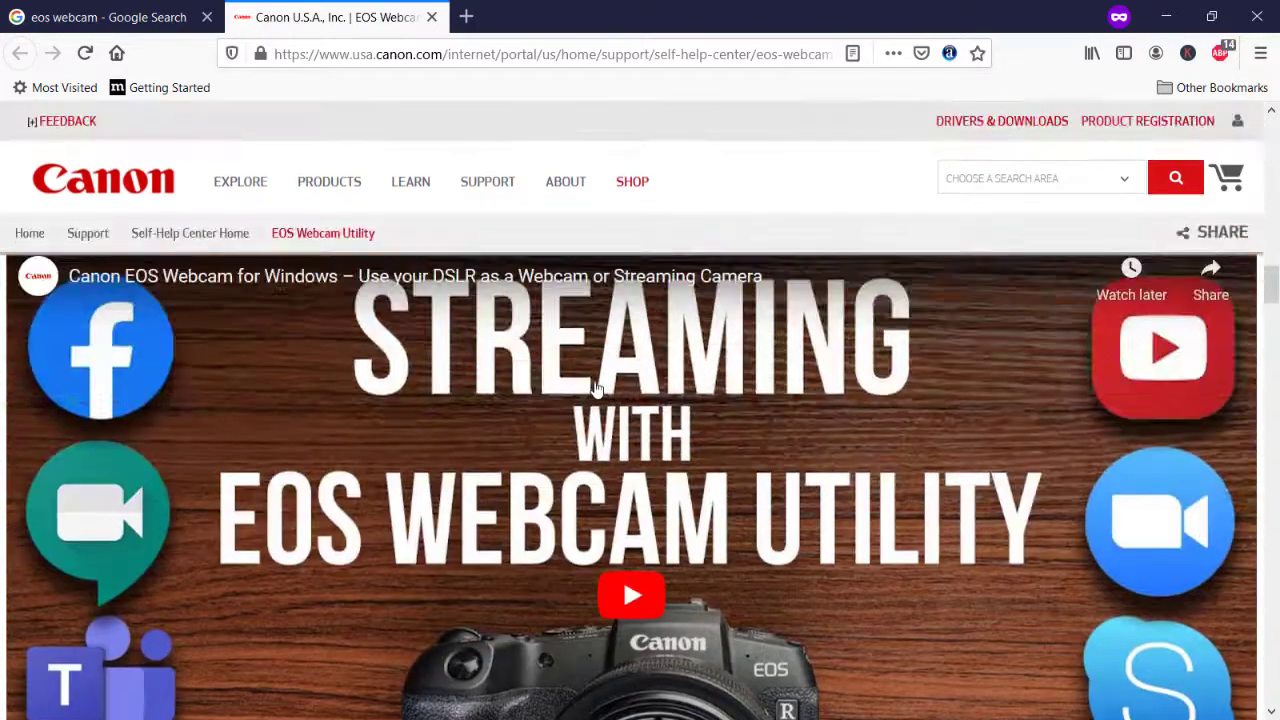
scroll(594, 388, down, 10)
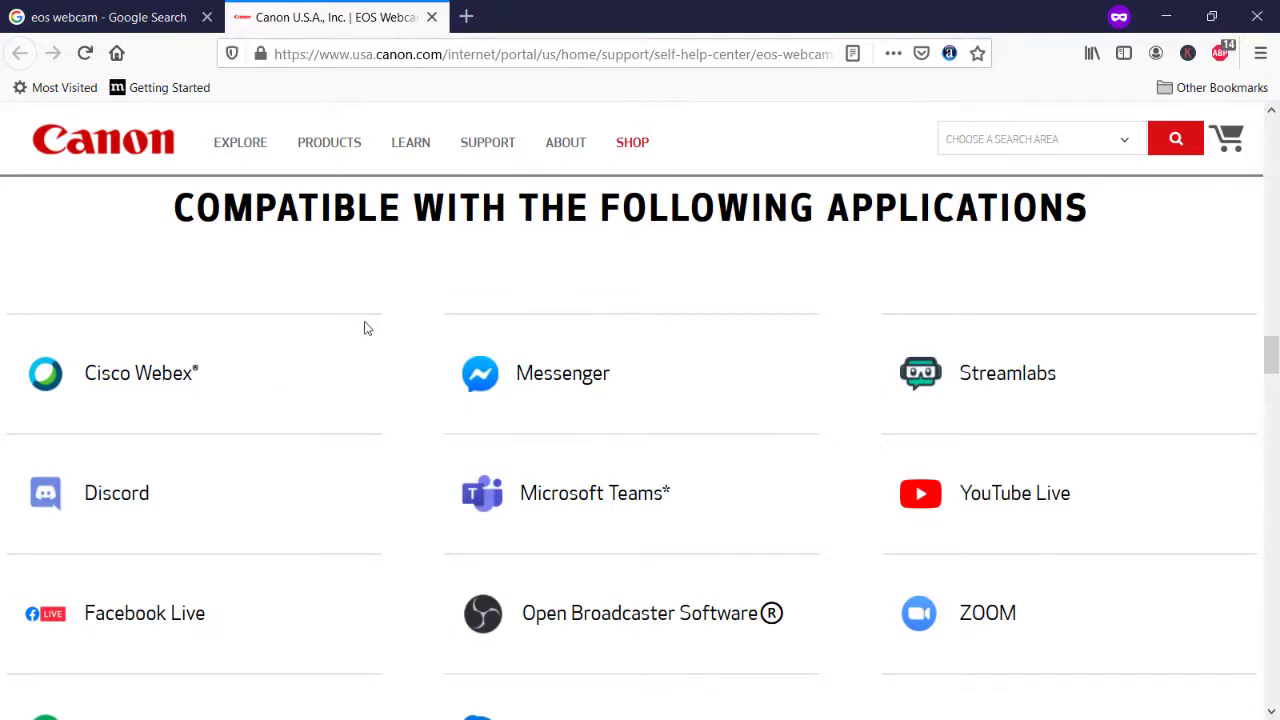
scroll(366, 326, down, 1)
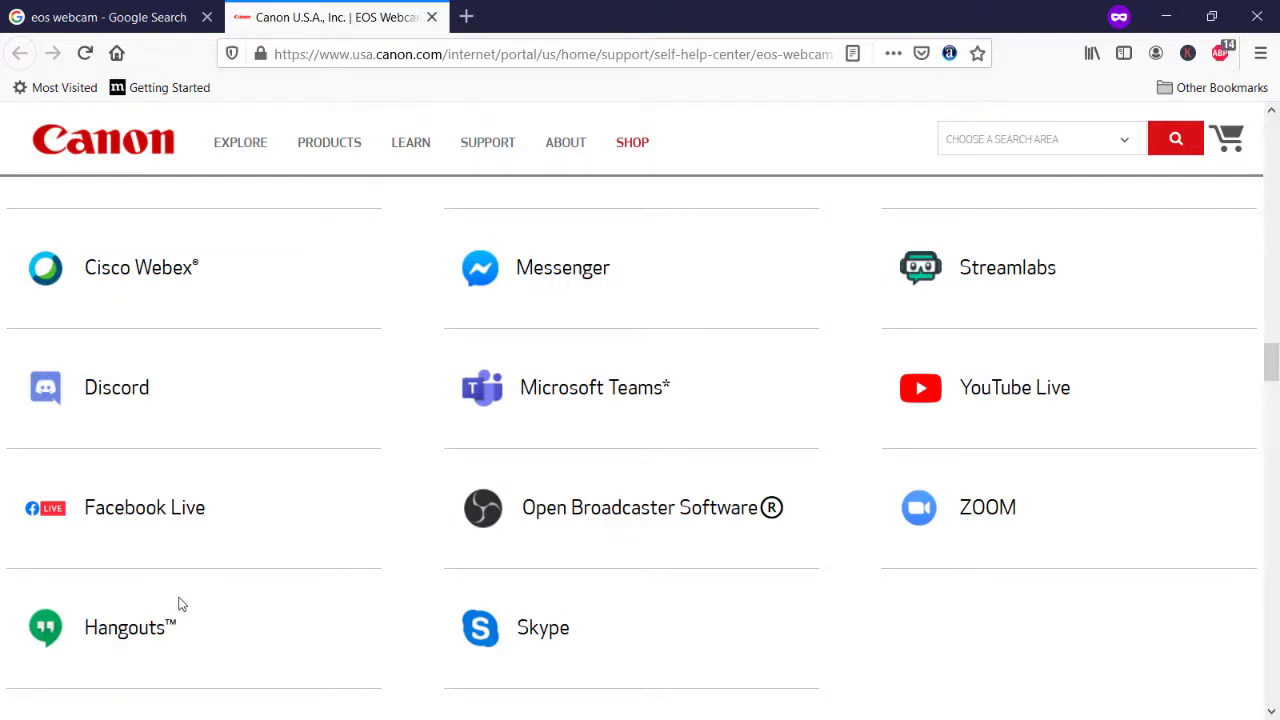
scroll(178, 604, down, 2)
scroll(181, 604, down, 2)
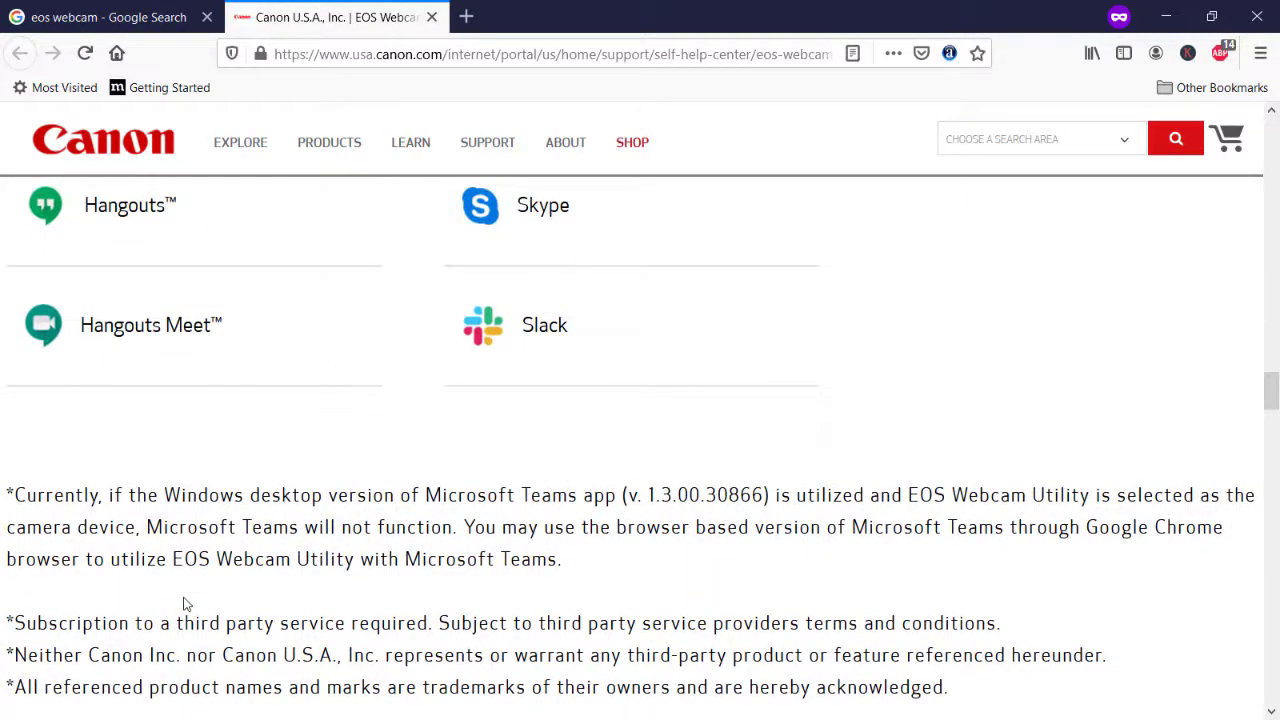
scroll(194, 598, down, 4)
scroll(194, 598, down, 3)
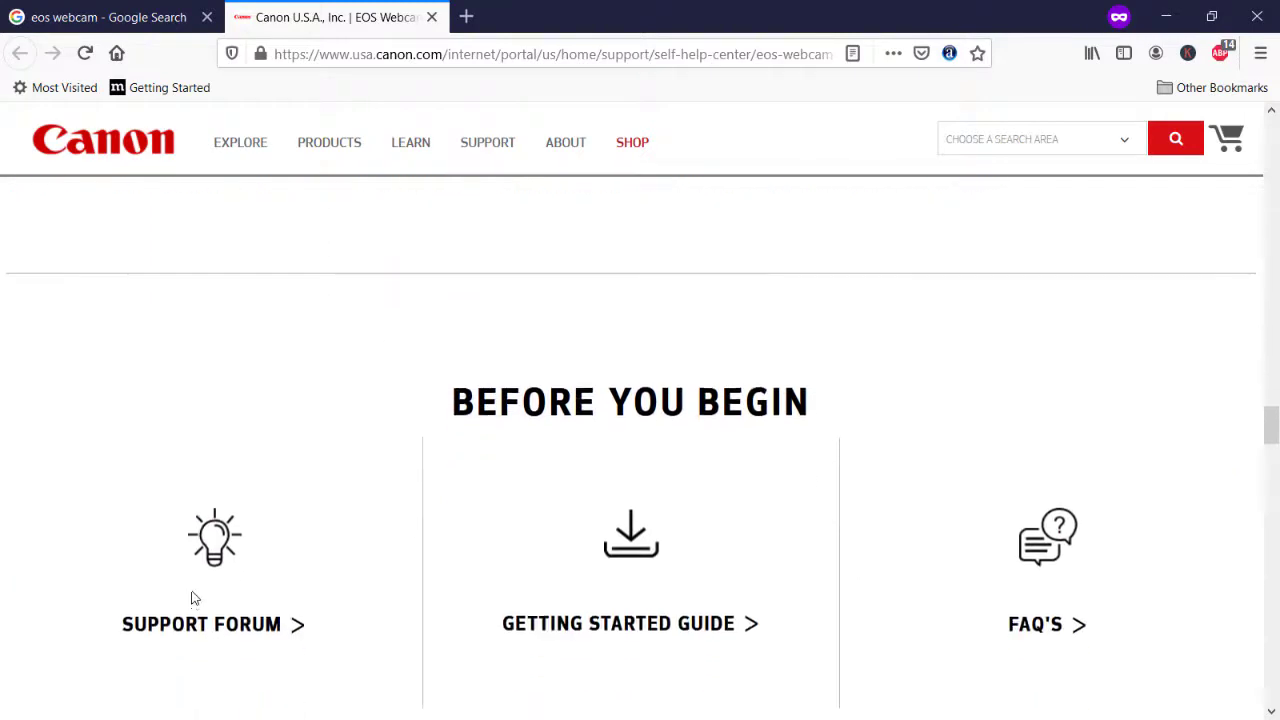
scroll(194, 598, down, 2)
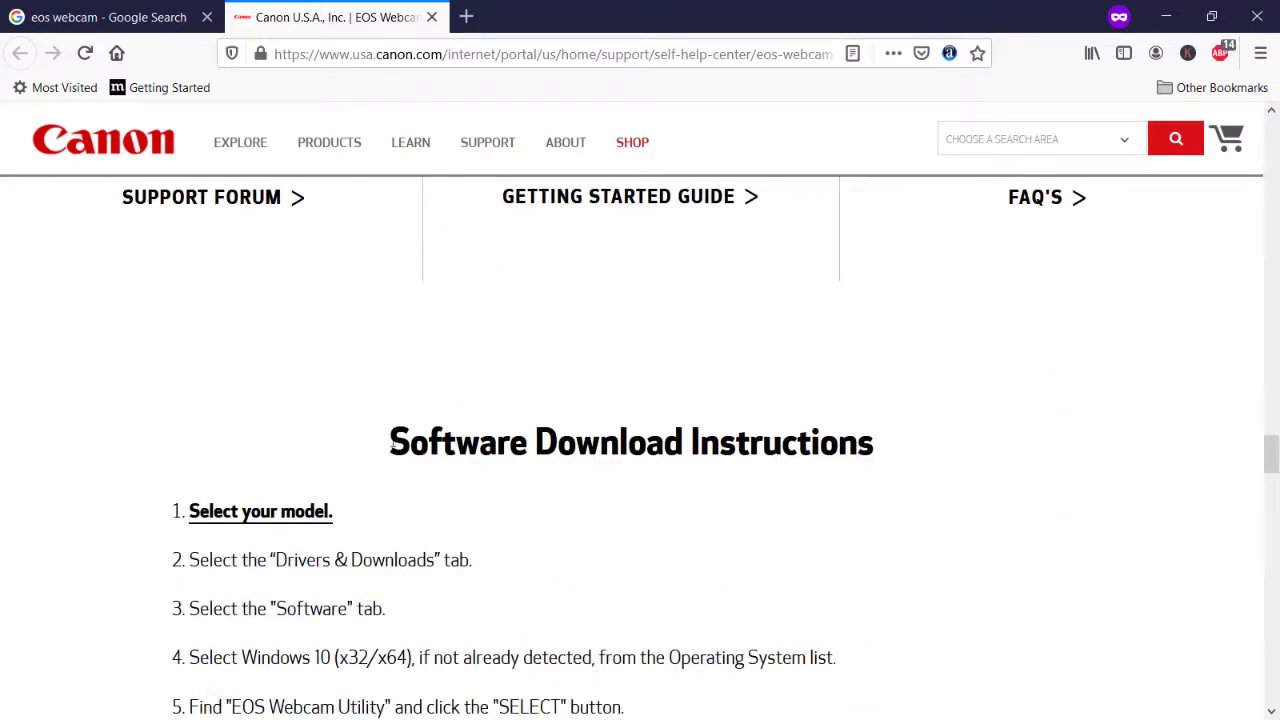
Reach the compatible camera list and check the PowerShot tab before returning to EOS Cameras.
scroll(391, 444, down, 1)
scroll(423, 386, down, 6)
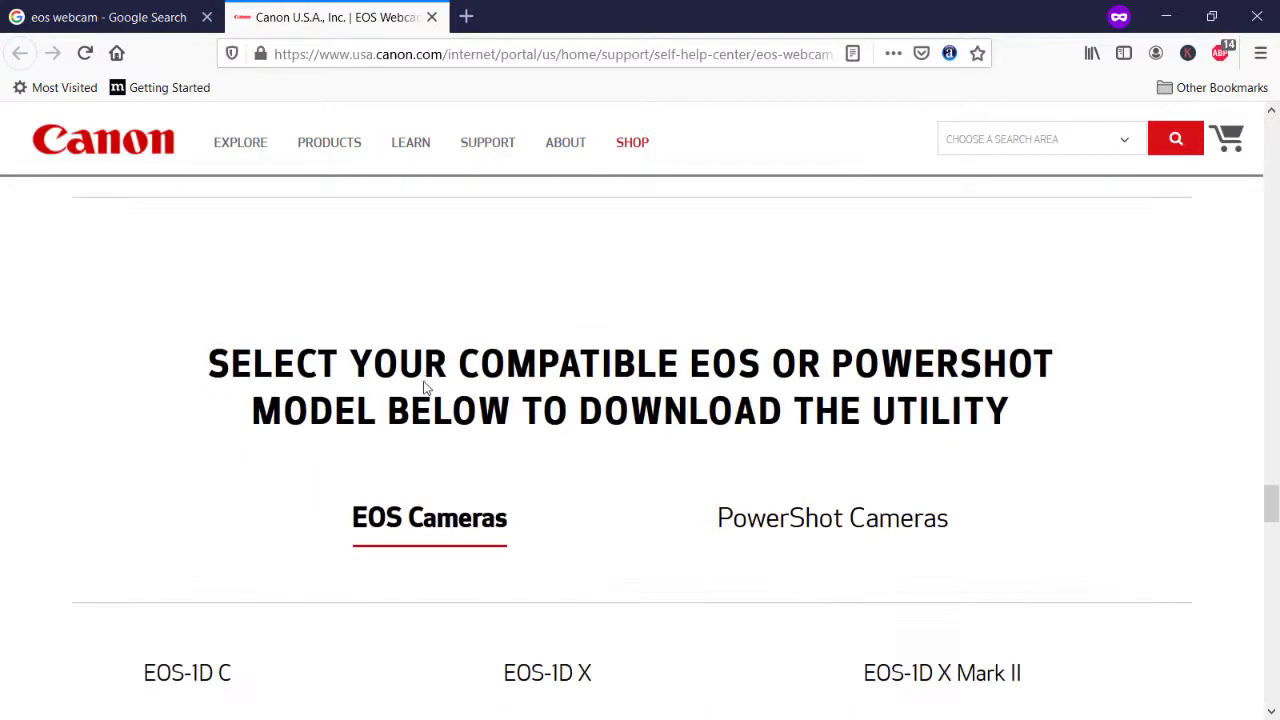
scroll(424, 383, down, 3)
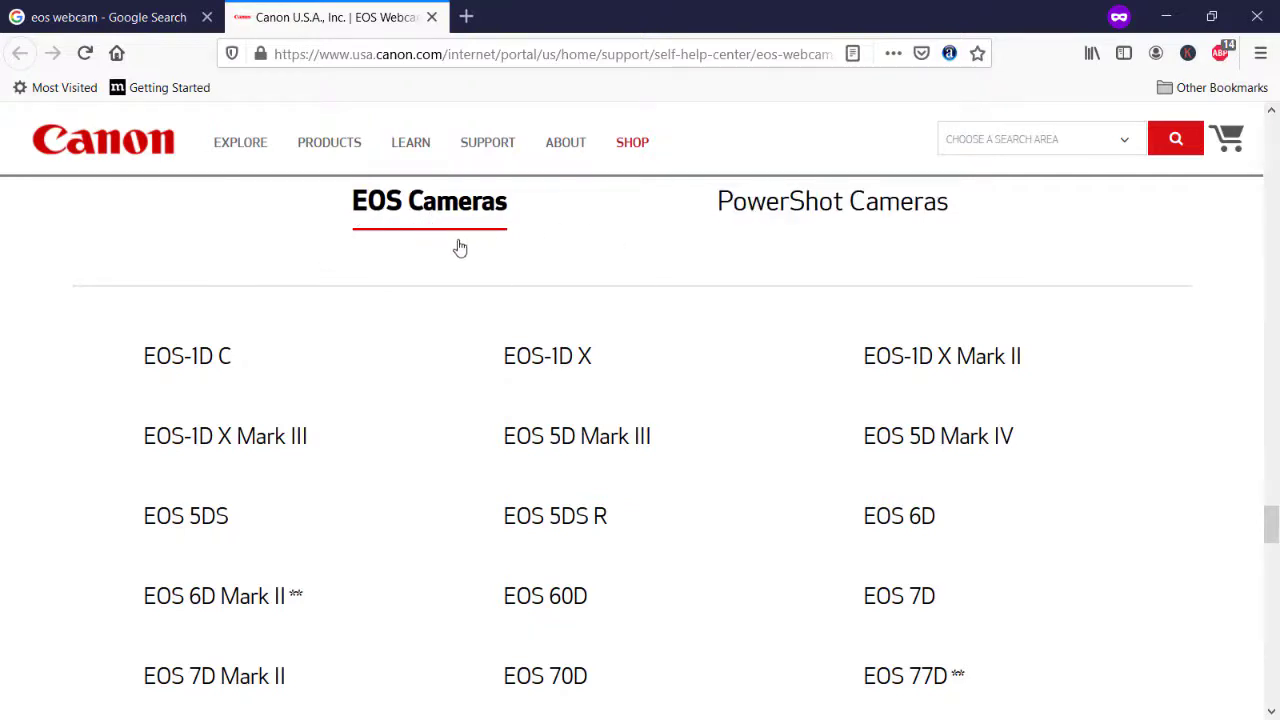
scroll(455, 245, up, 1)
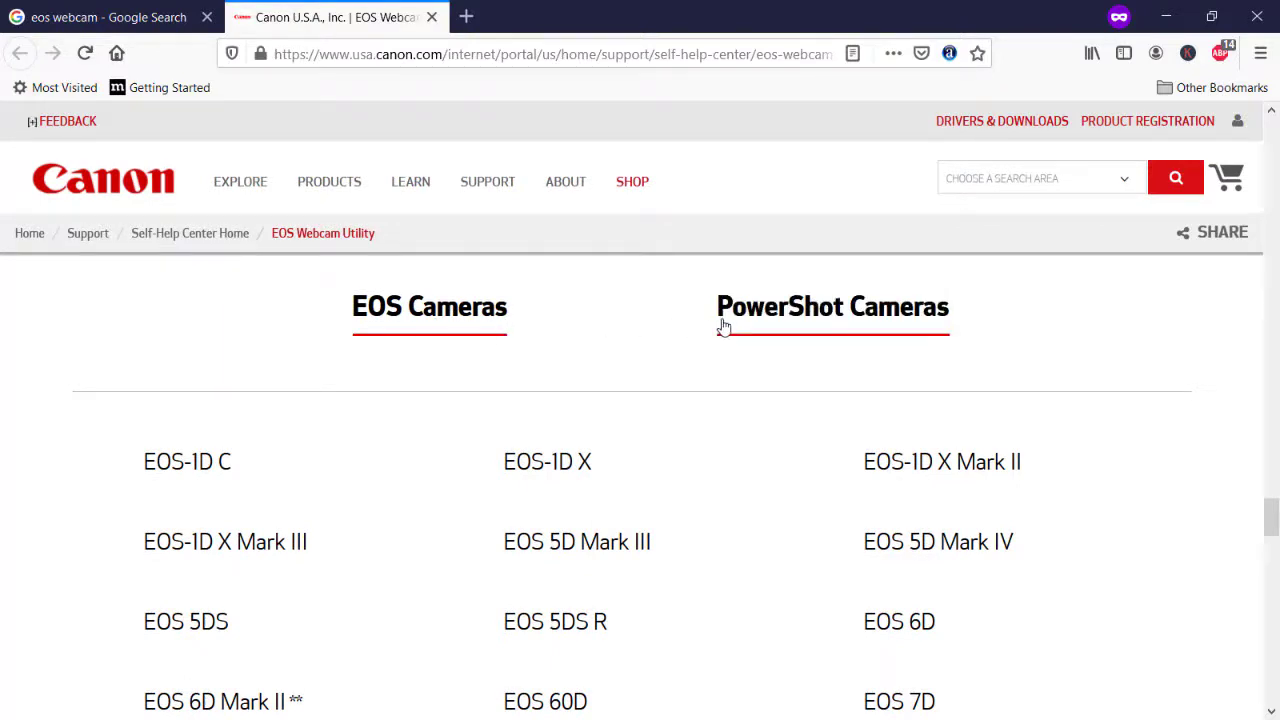
click(787, 316)
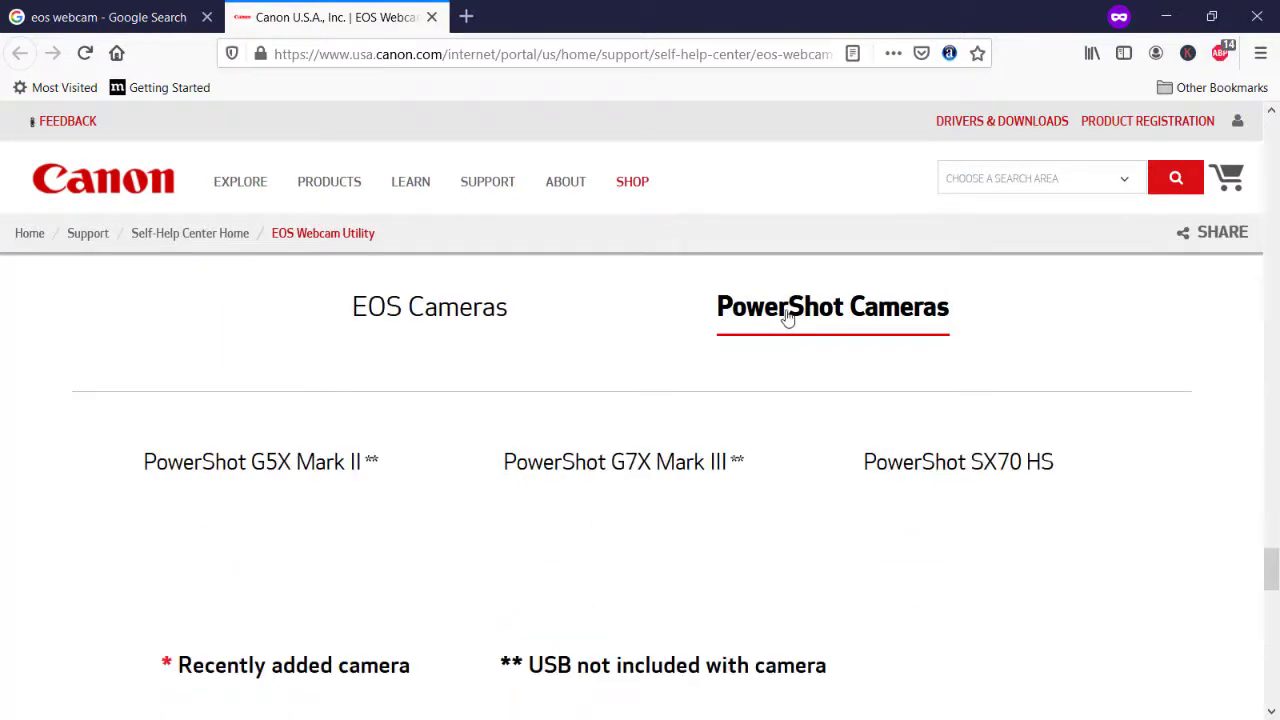
scroll(420, 491, down, 2)
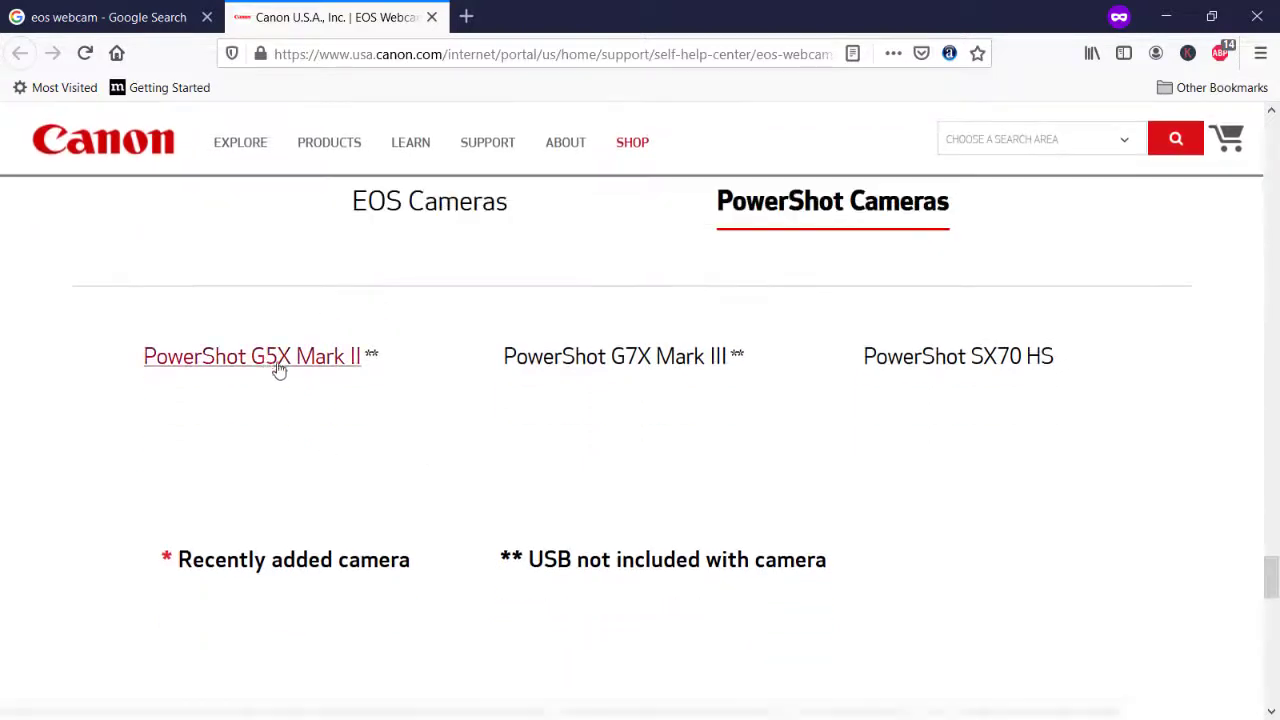
scroll(435, 318, up, 2)
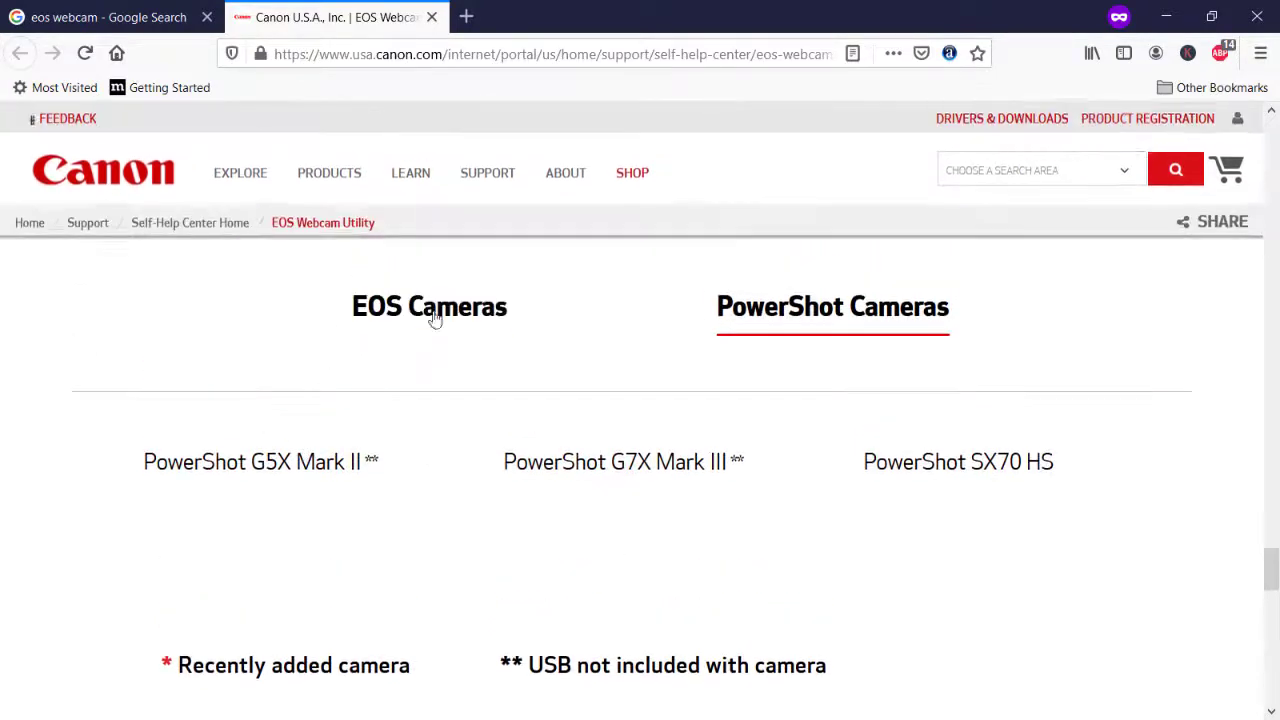
click(436, 316)
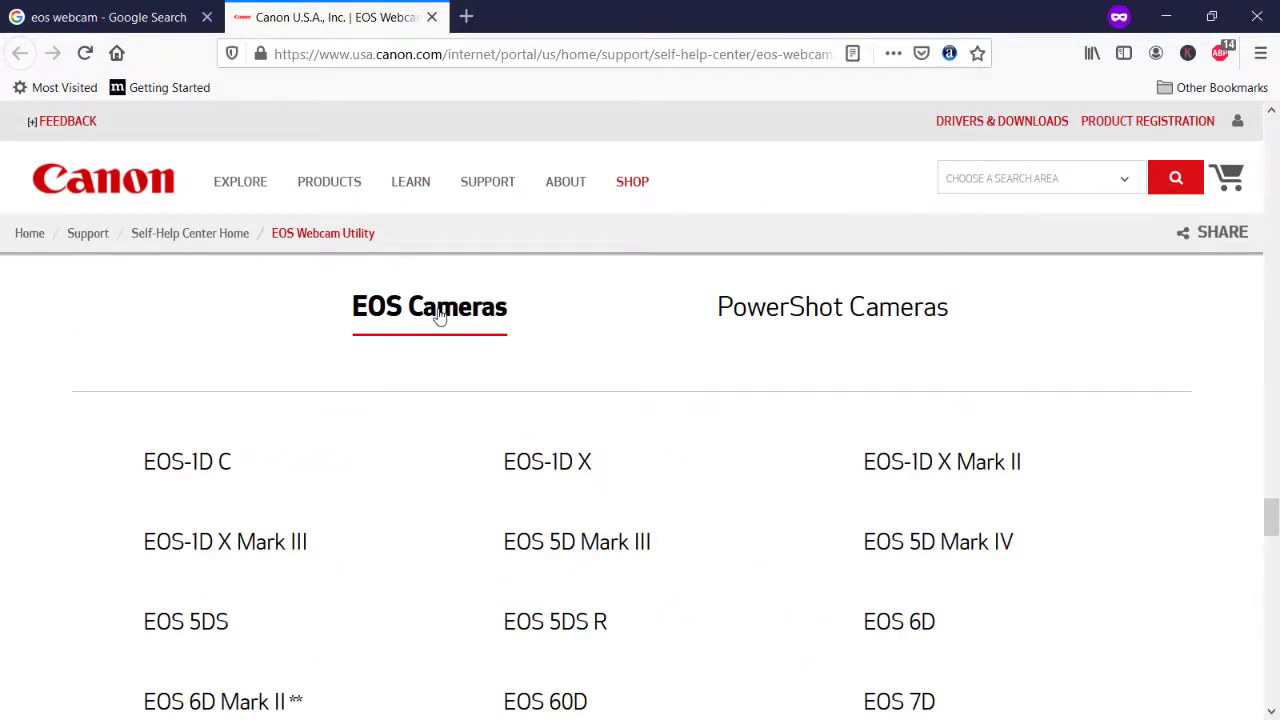
Scan the EOS Cameras list from EOS-1D C down to EOS Rebel T100 and EOS RP.
scroll(436, 316, down, 2)
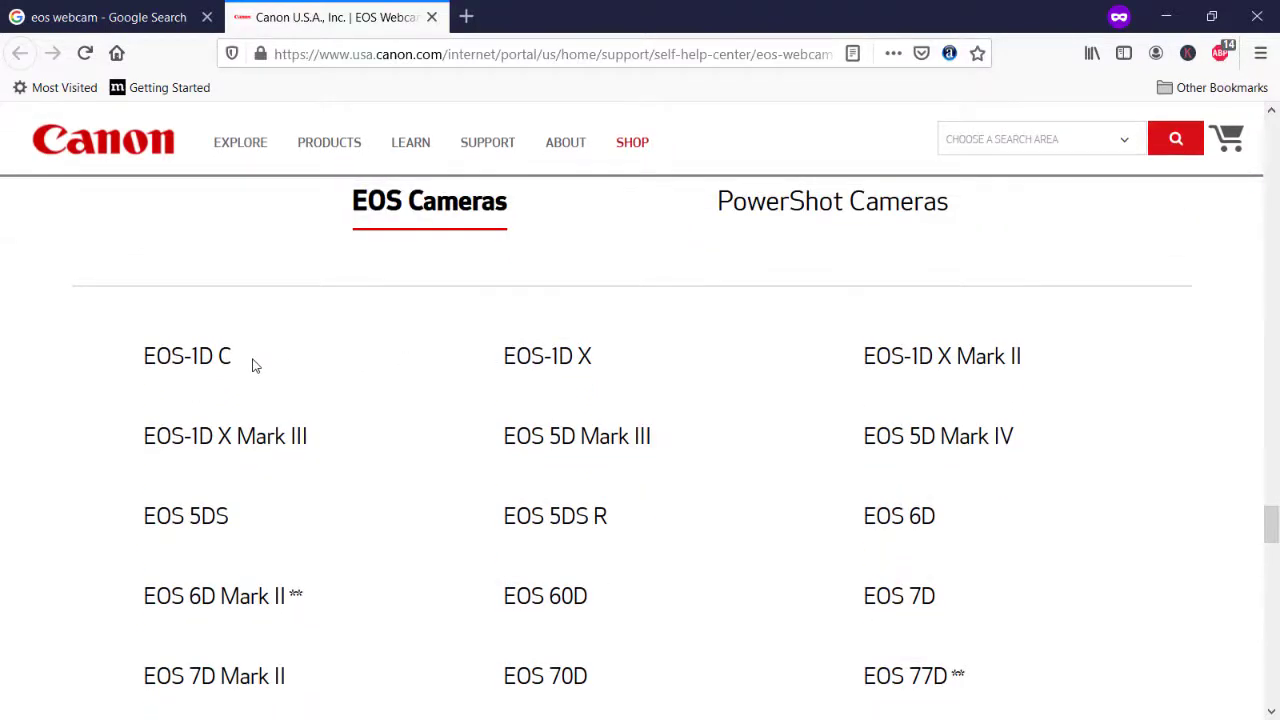
scroll(253, 366, down, 2)
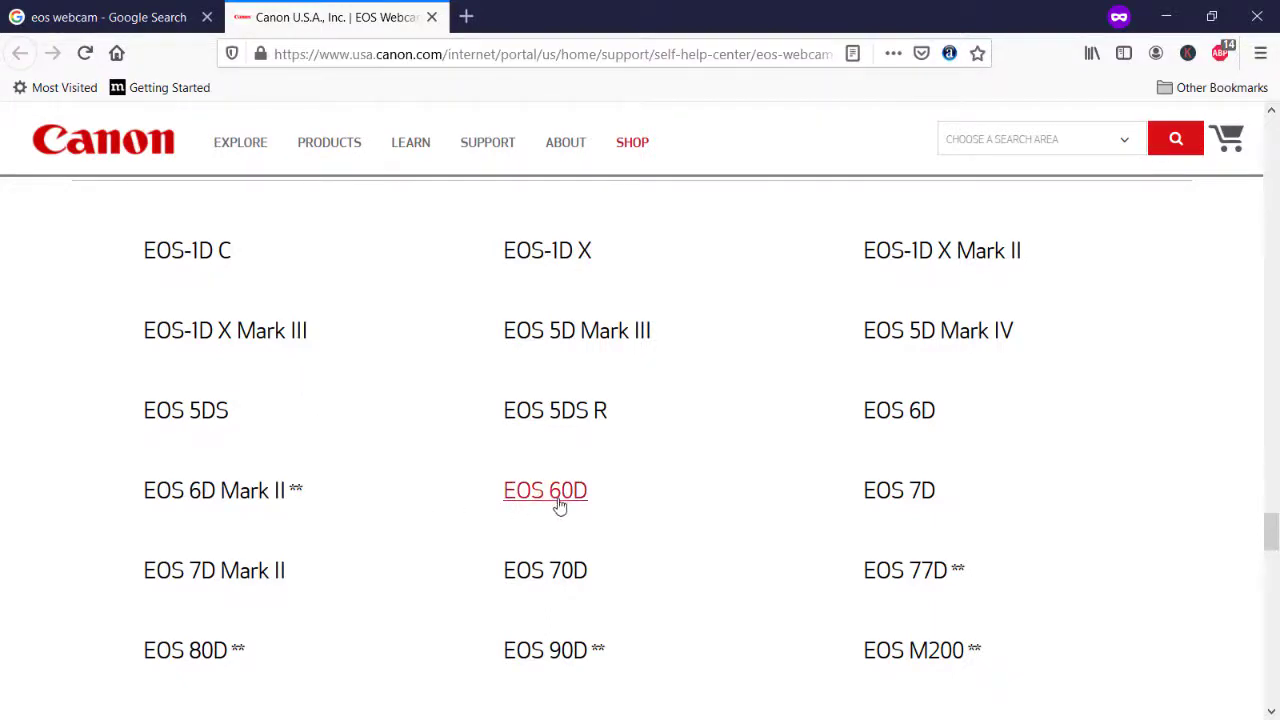
scroll(415, 524, down, 2)
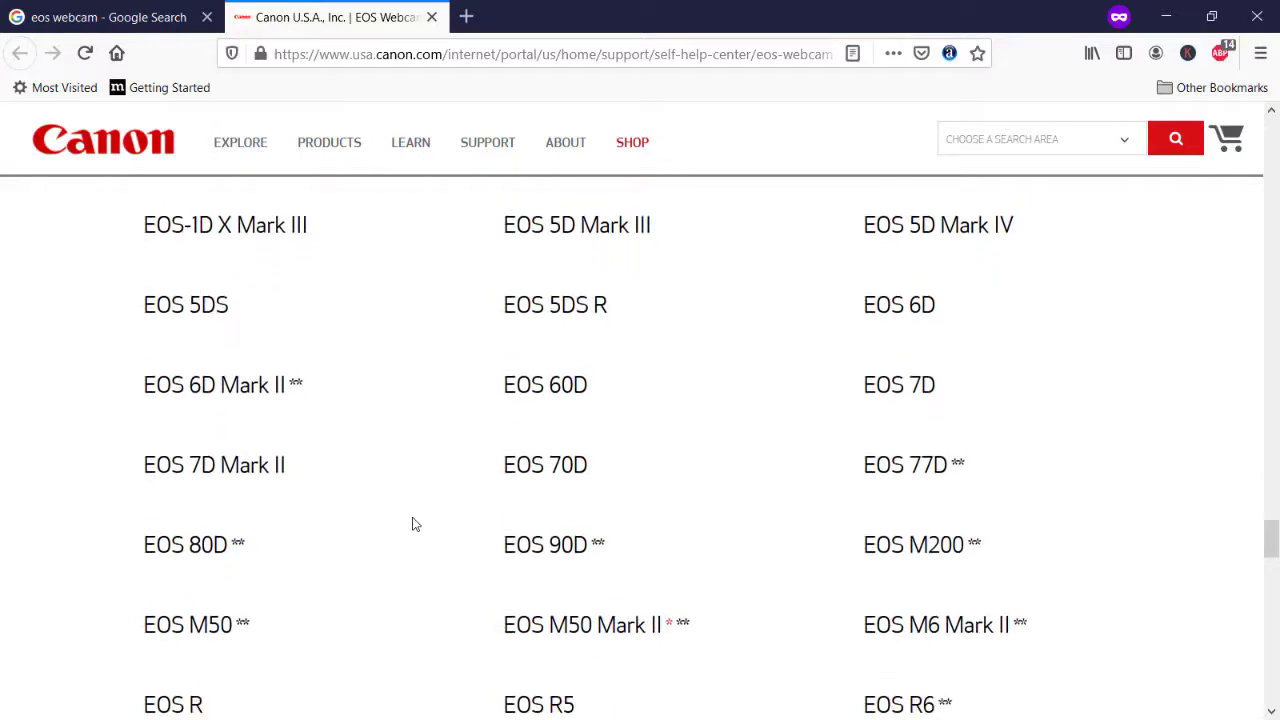
scroll(415, 524, down, 8)
scroll(415, 524, down, 2)
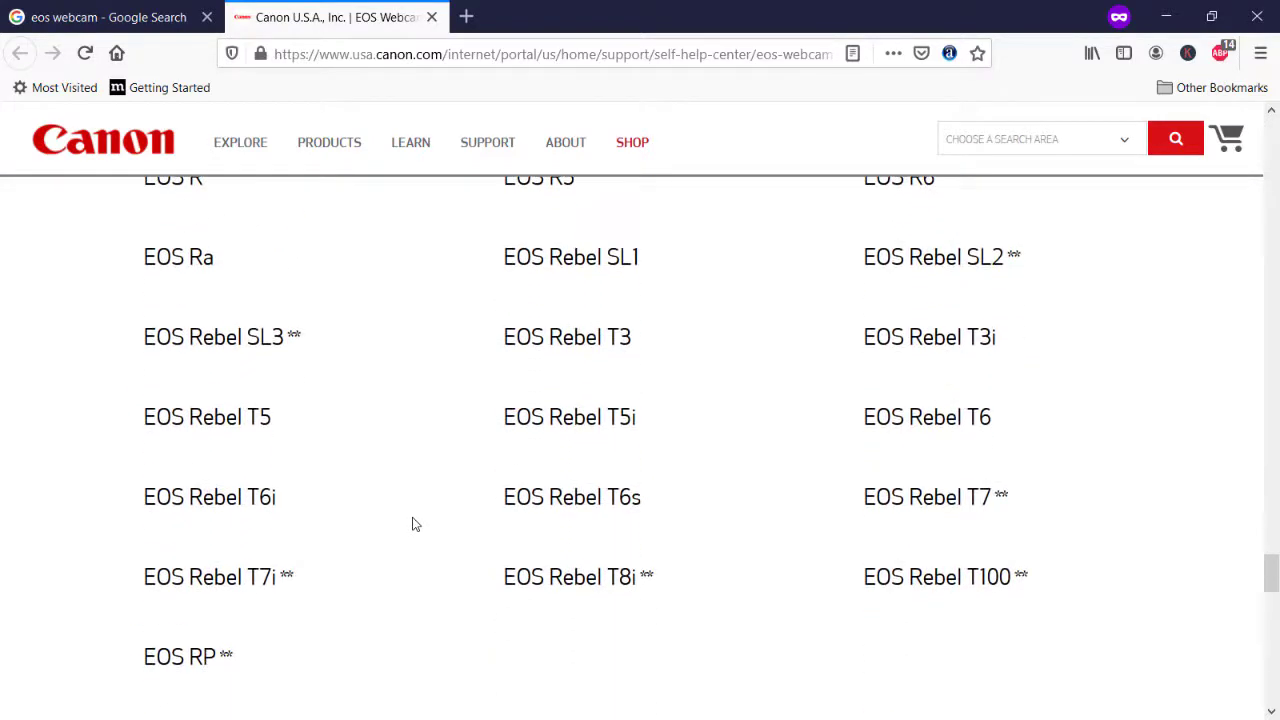
scroll(415, 524, down, 2)
scroll(415, 524, up, 5)
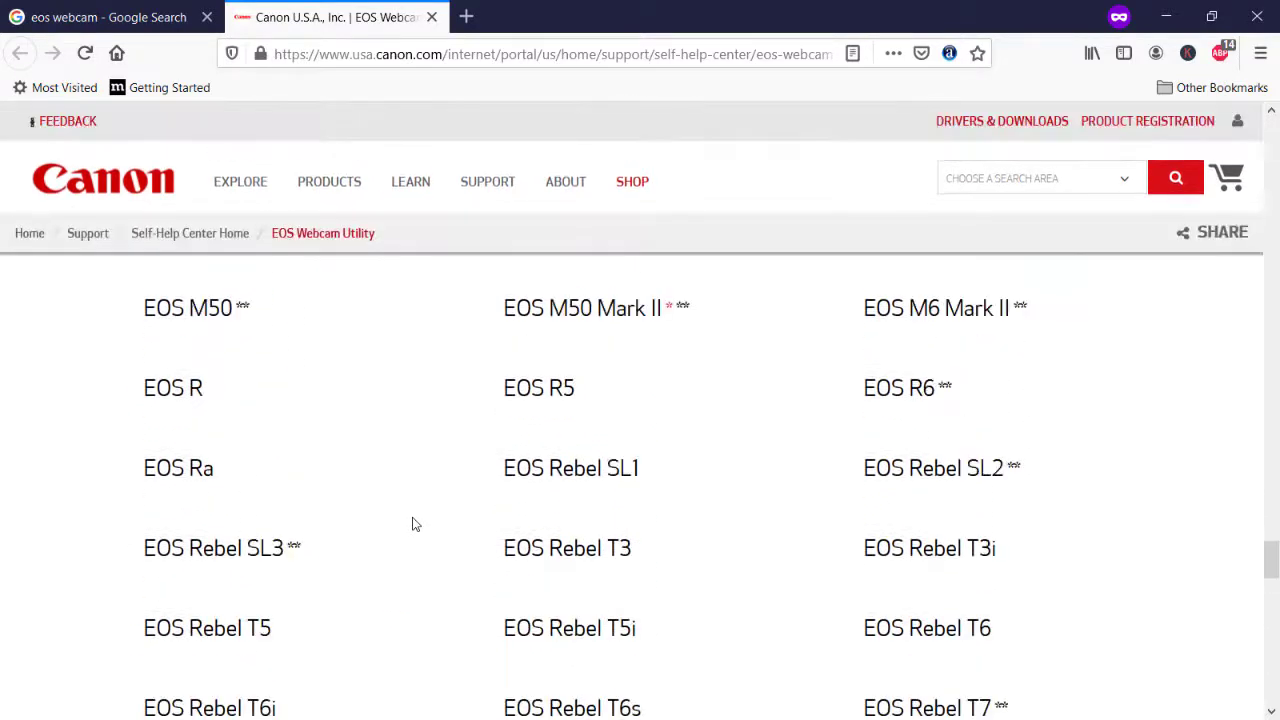
scroll(415, 524, up, 2)
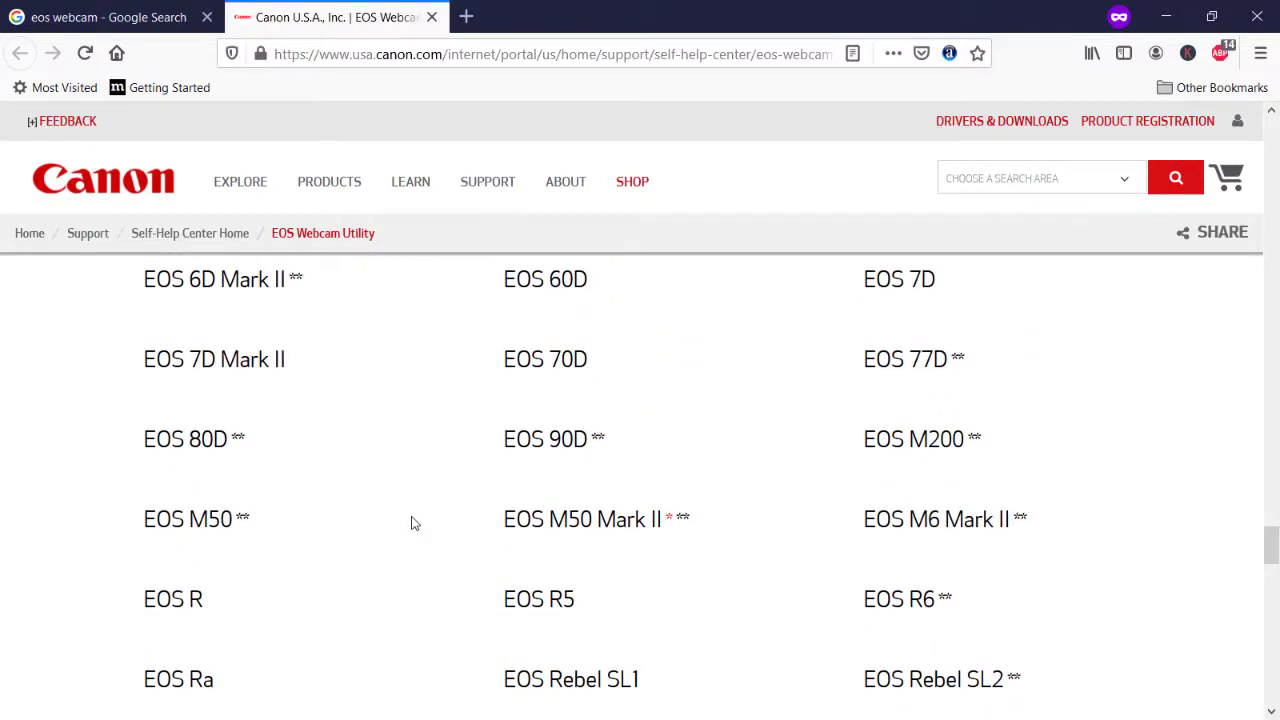
scroll(414, 523, up, 2)
scroll(415, 524, up, 2)
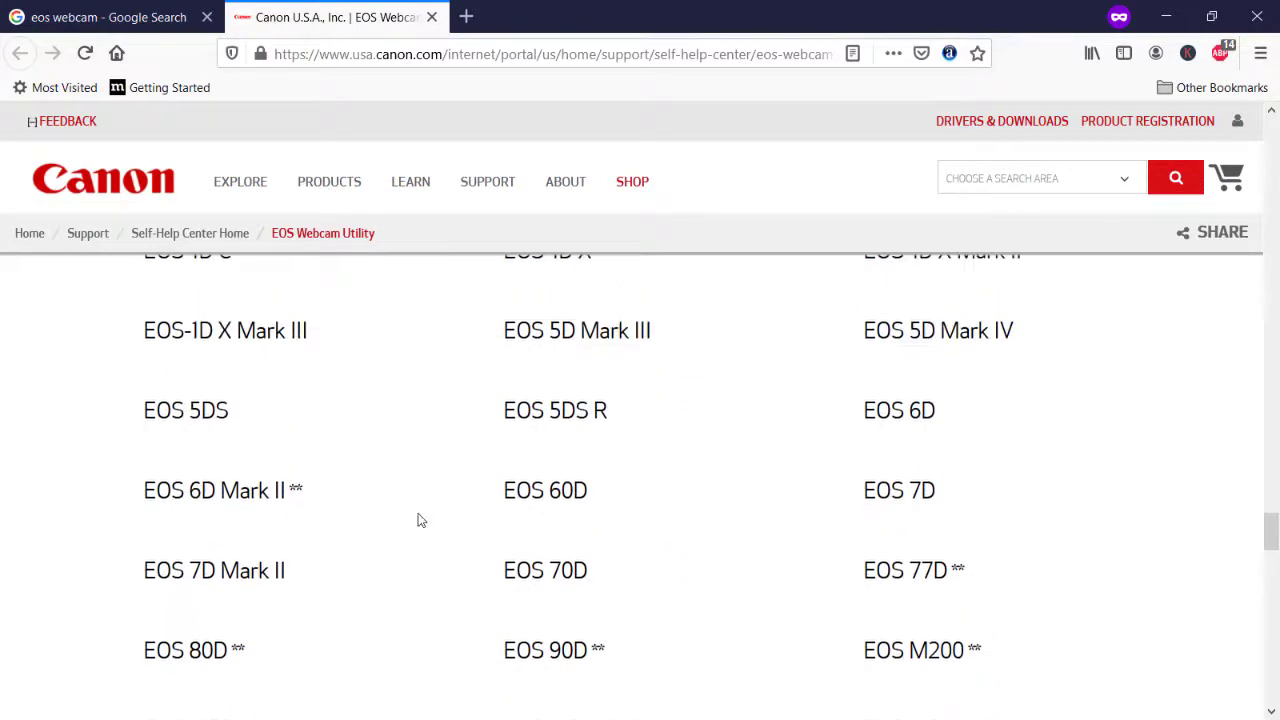
Go to the EOS 6D support page and select EOS Webcam Utility 1.1 Windows under Software downloads.
click(880, 420)
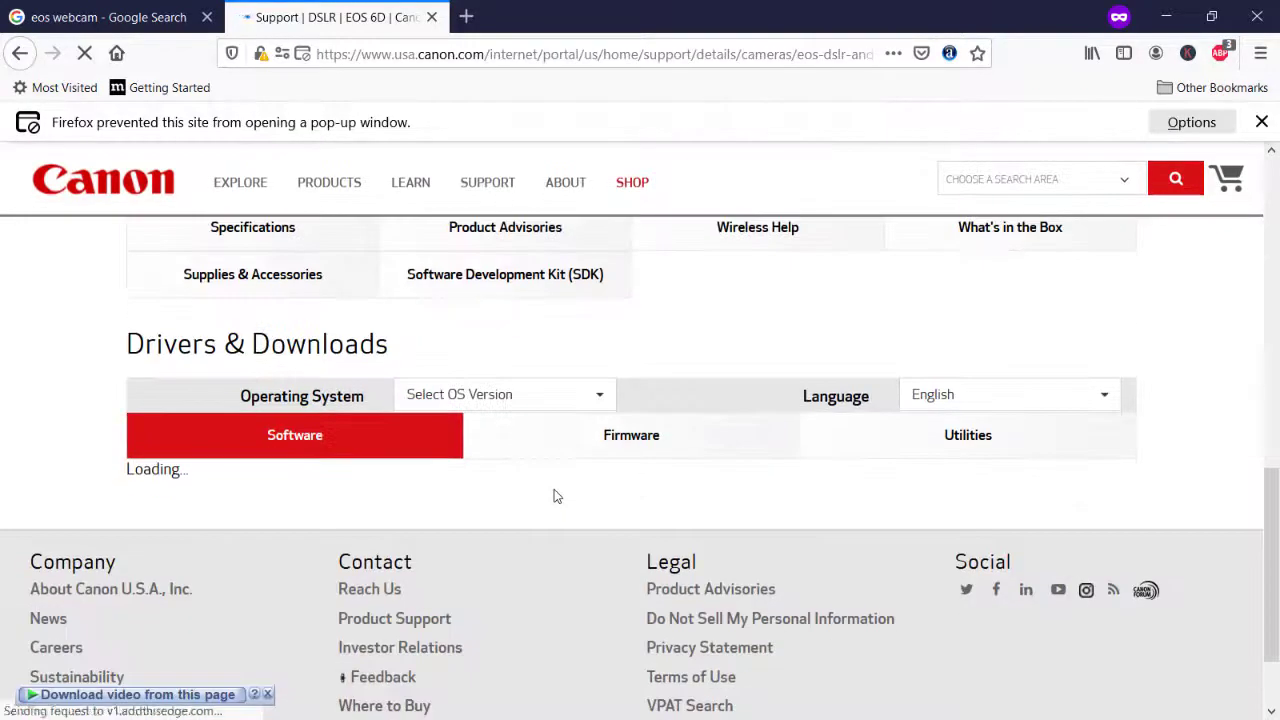
scroll(667, 520, down, 2)
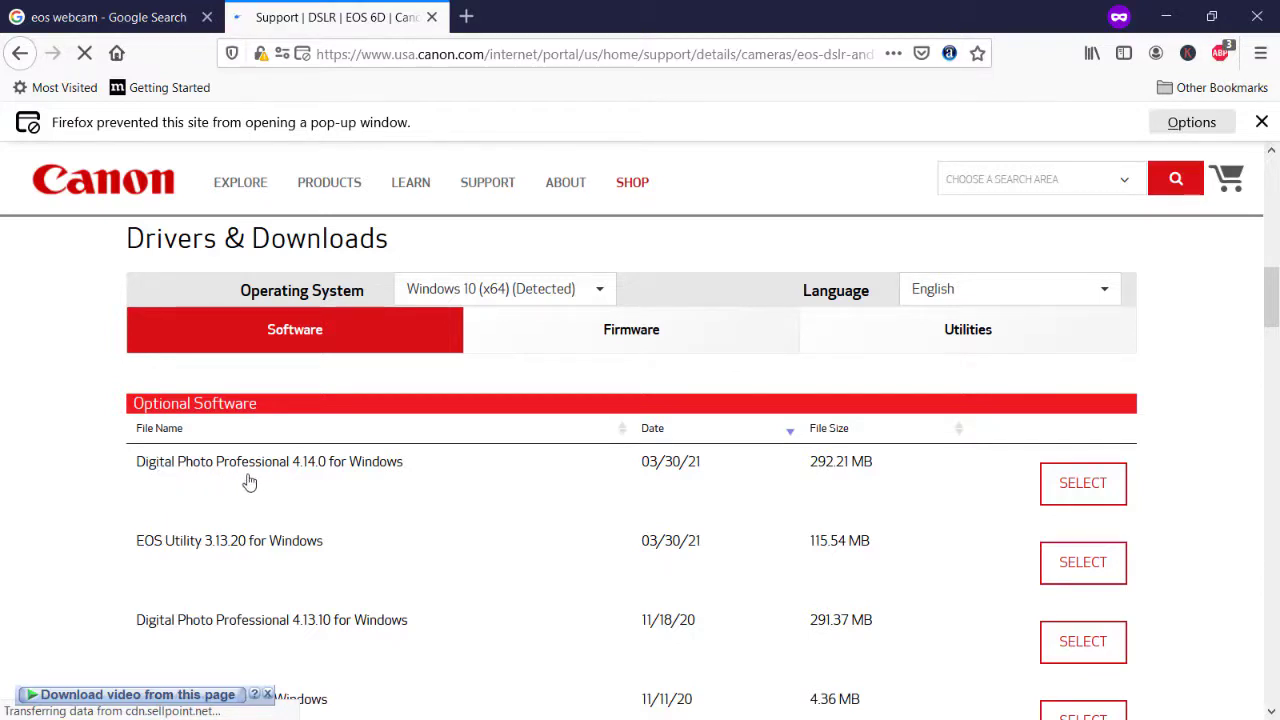
scroll(265, 477, down, 2)
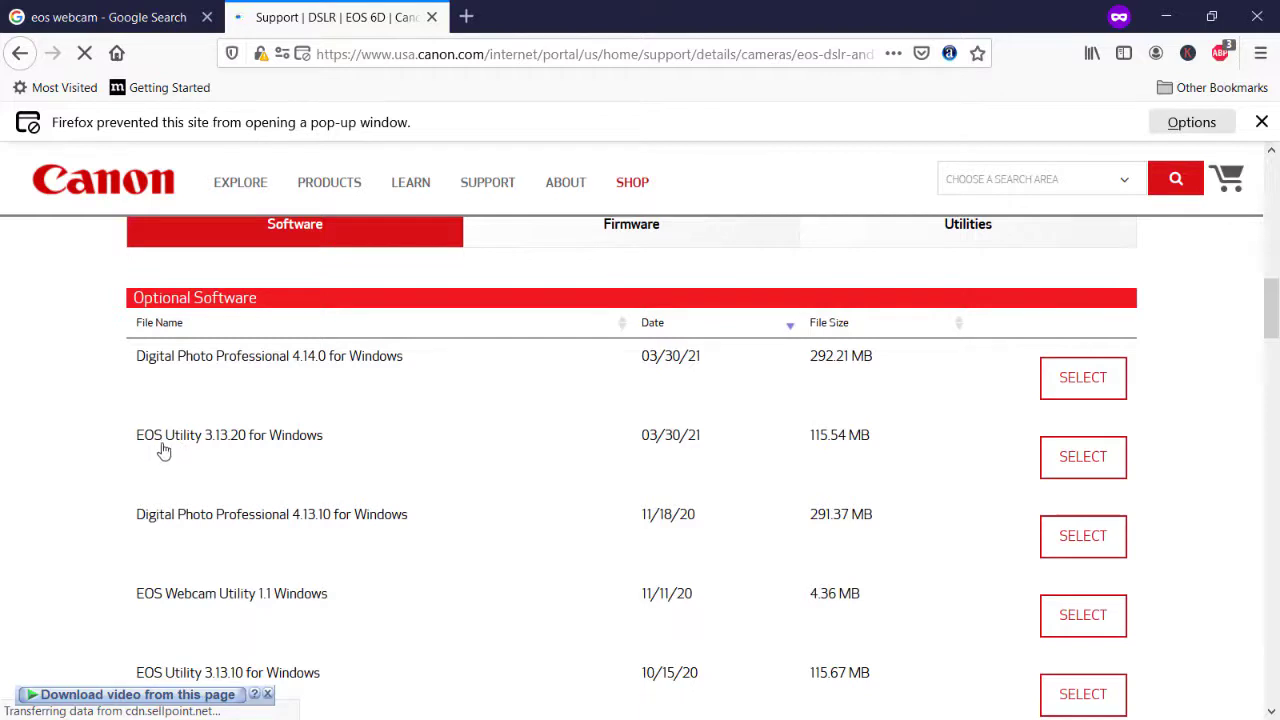
scroll(263, 451, down, 2)
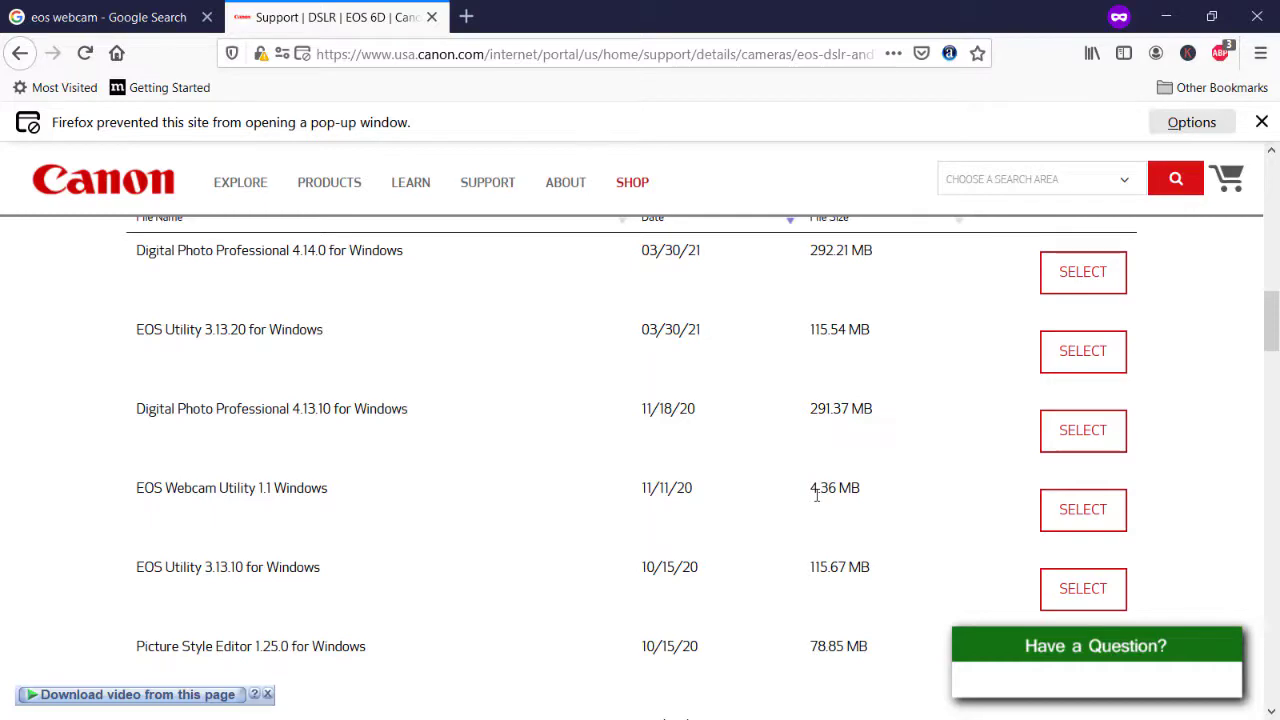
scroll(817, 495, down, 2)
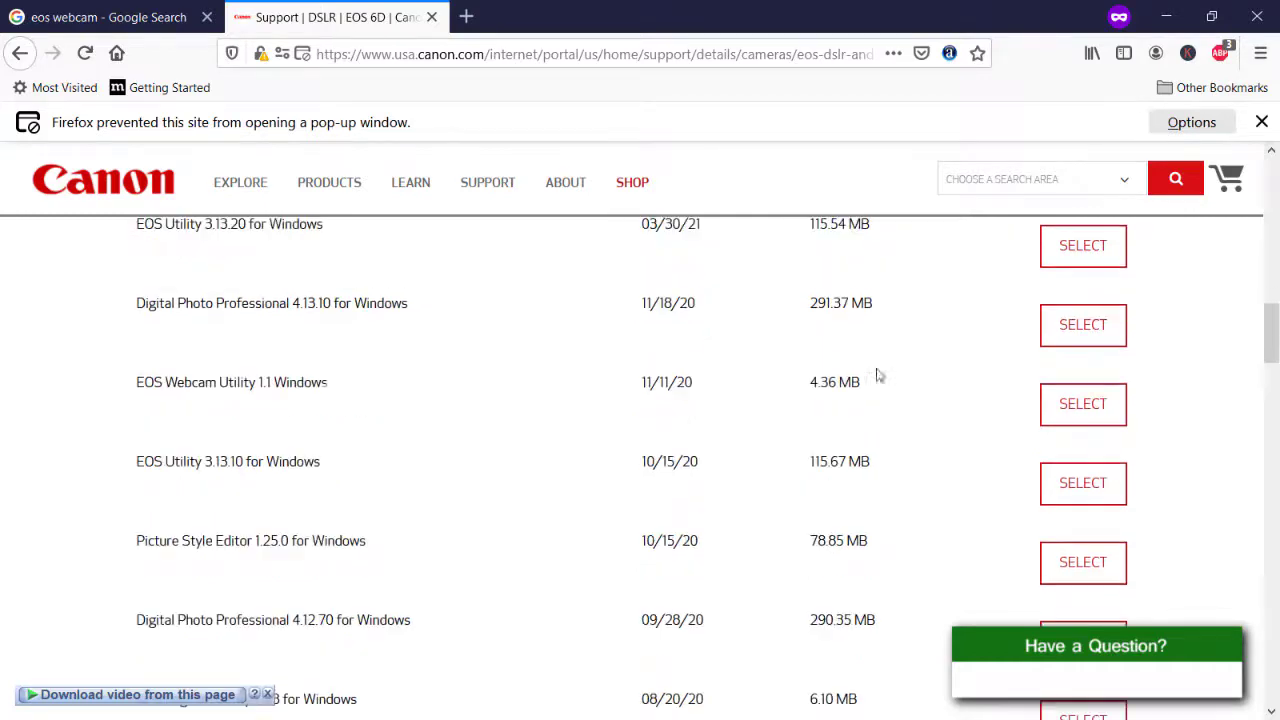
click(1083, 404)
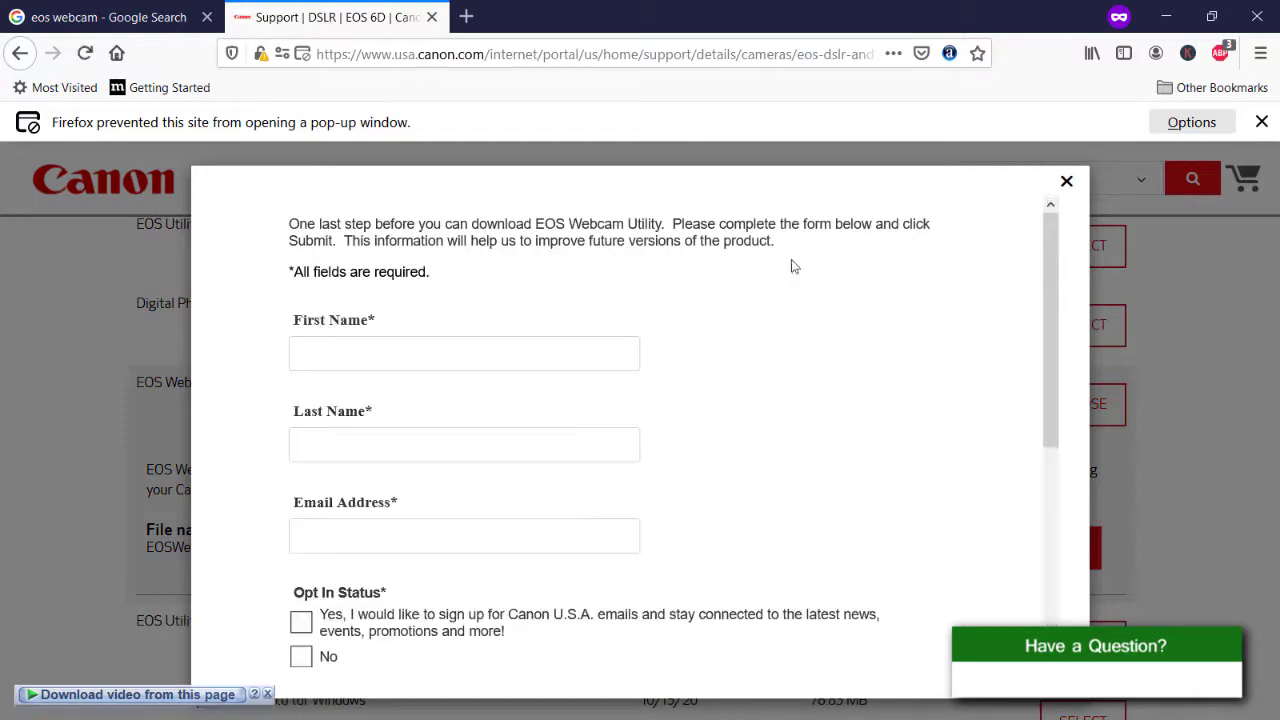
Close the registration survey unsubmitted, revealing the EOSWebcamUtility-WIN1.1.zip entry.
scroll(400, 314, down, 5)
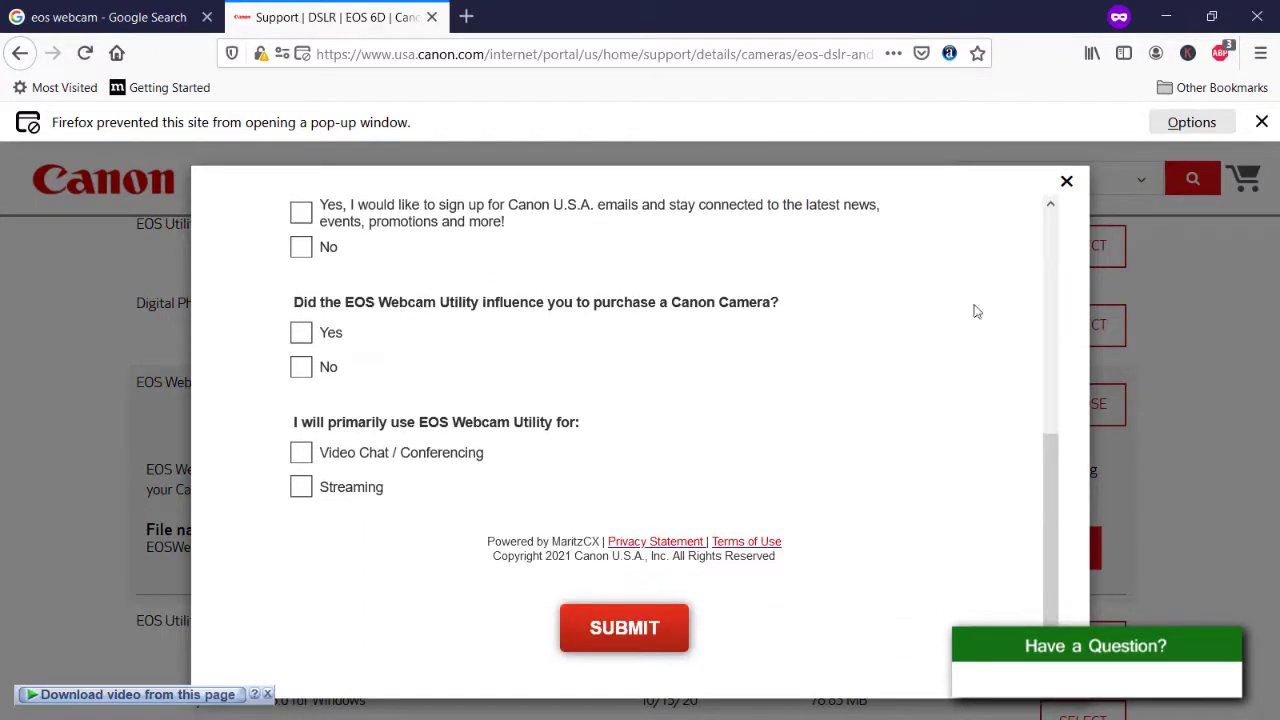
click(1066, 183)
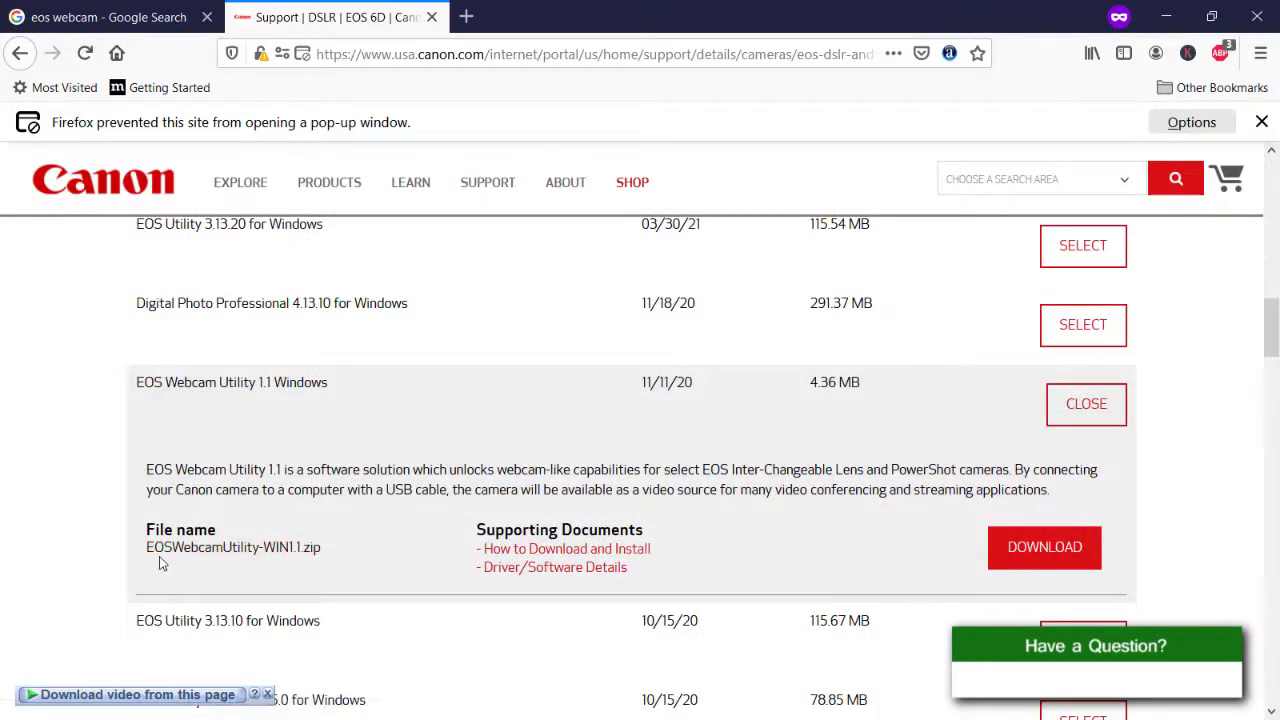
Save EOSWebcamUtility-WIN1.1.zip as a file and show Firefox's downloads list.
click(306, 555)
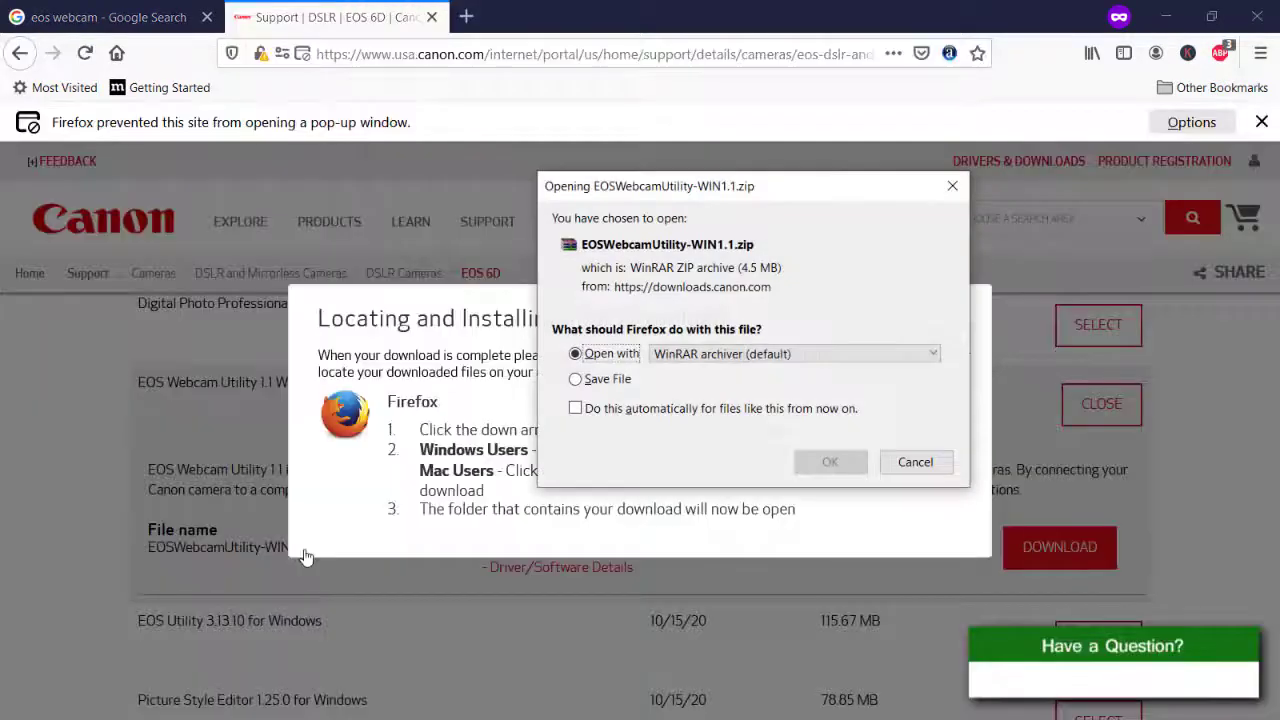
click(612, 380)
click(826, 463)
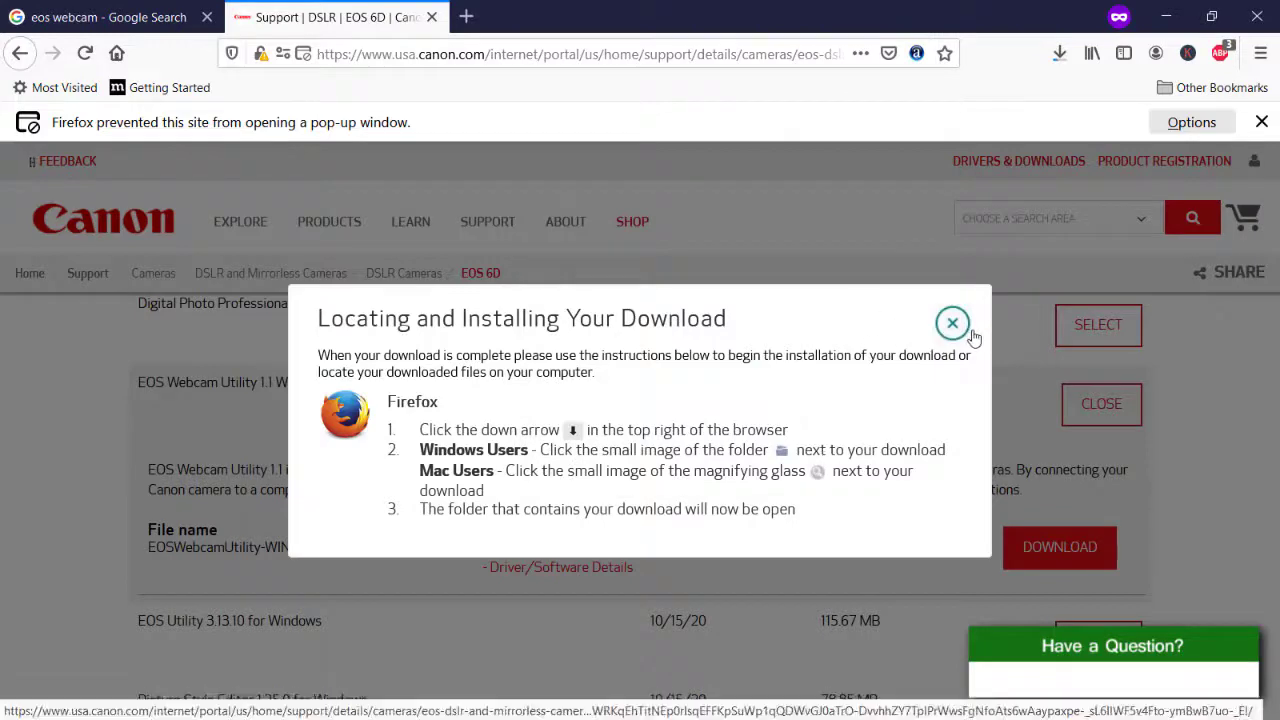
click(955, 323)
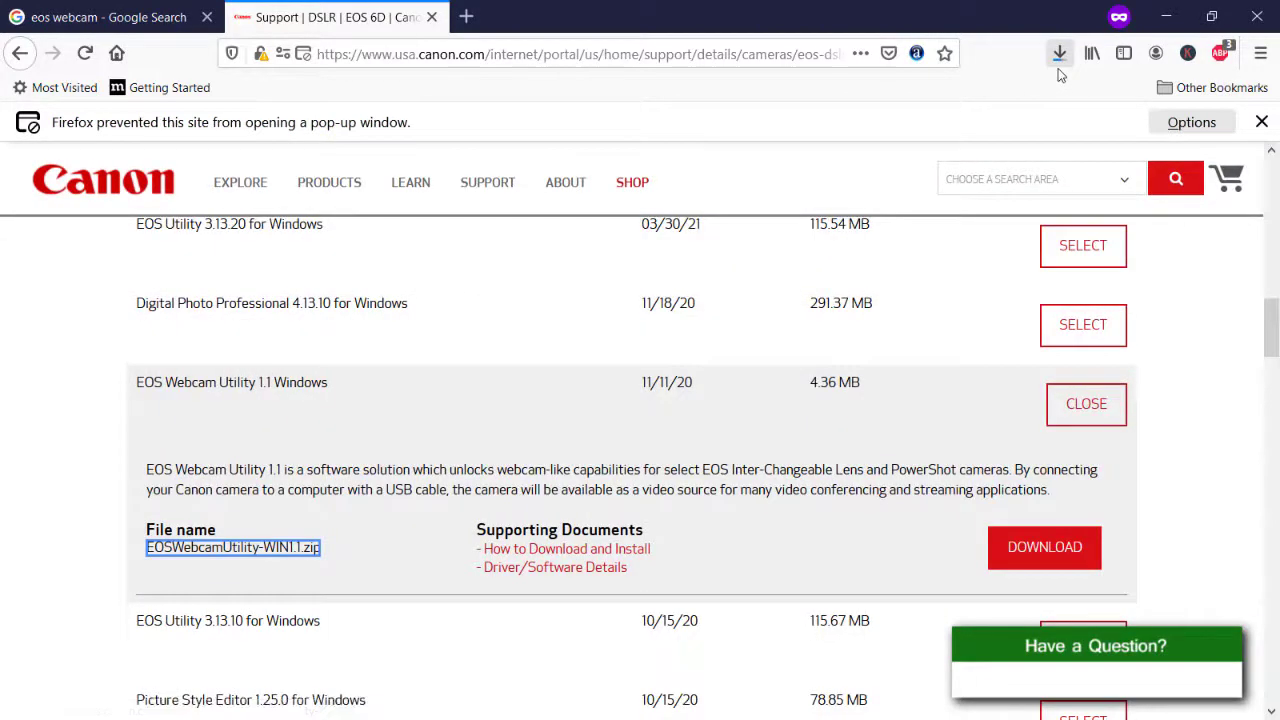
click(1058, 66)
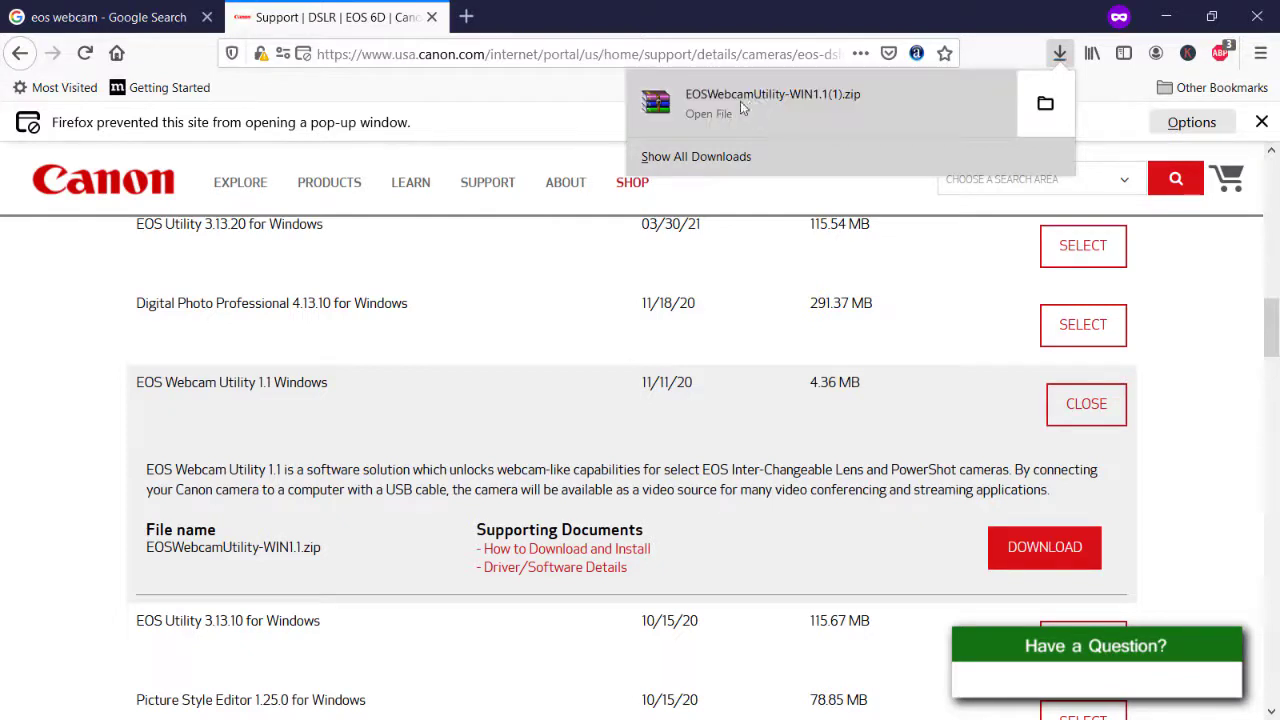
Open EOSWebcamUtility-WIN1.1(1).zip in WinRAR and run its Setup.exe installer.
click(749, 103)
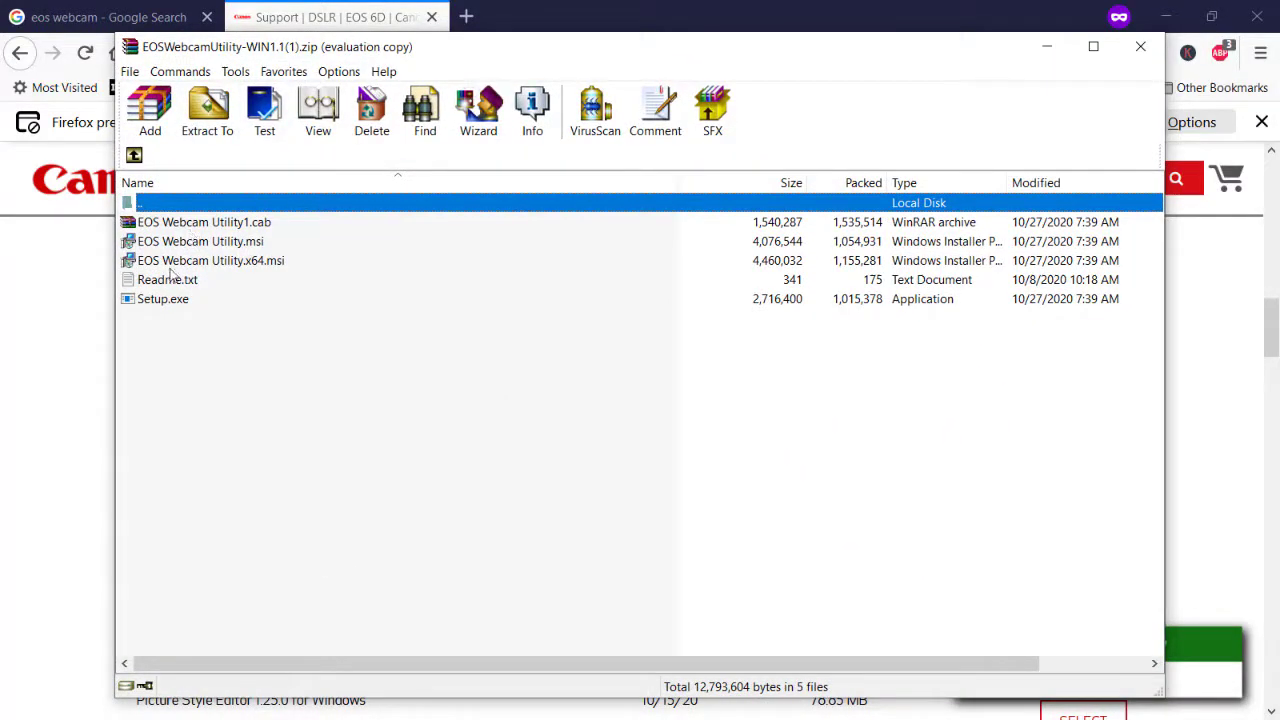
click(258, 264)
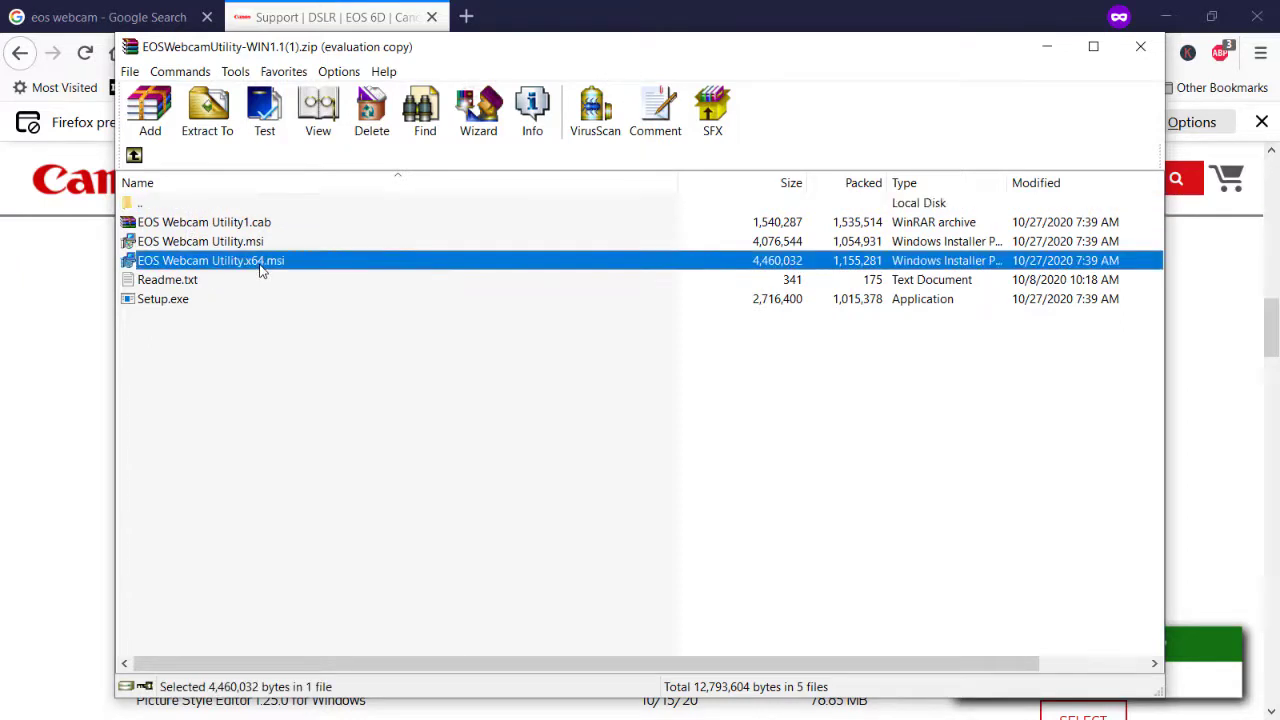
click(160, 300)
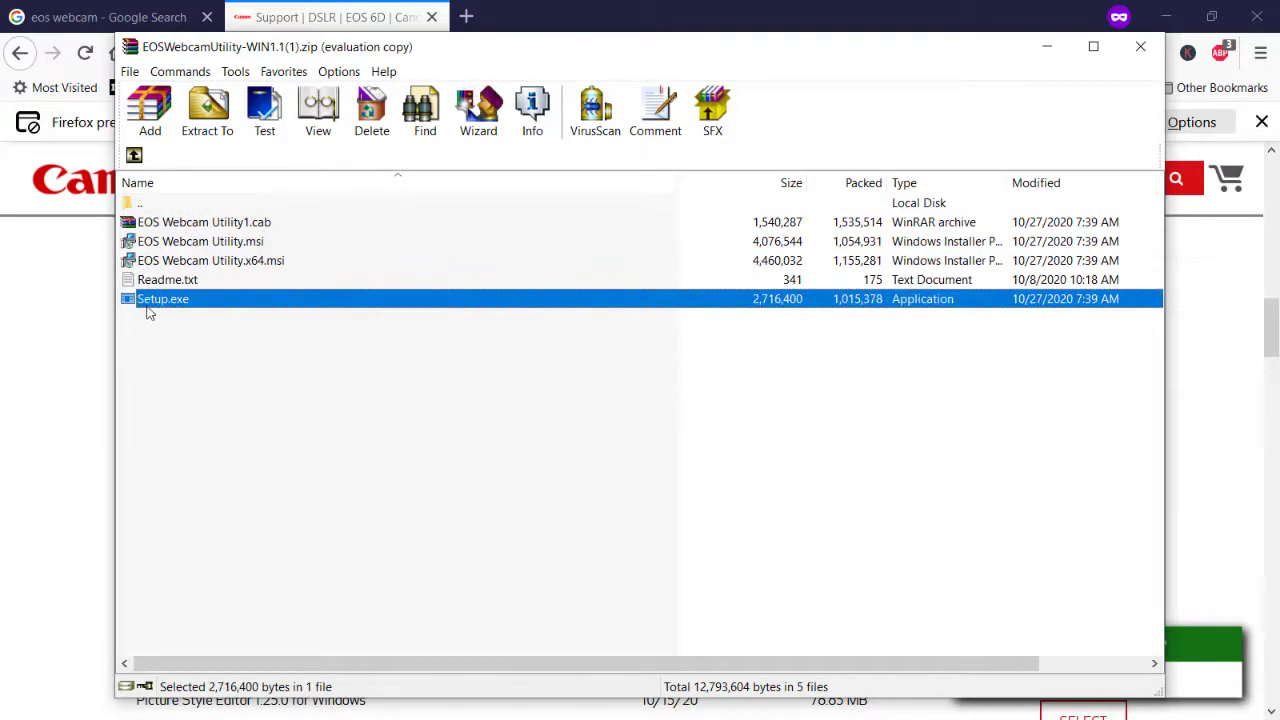
double_click(148, 305)
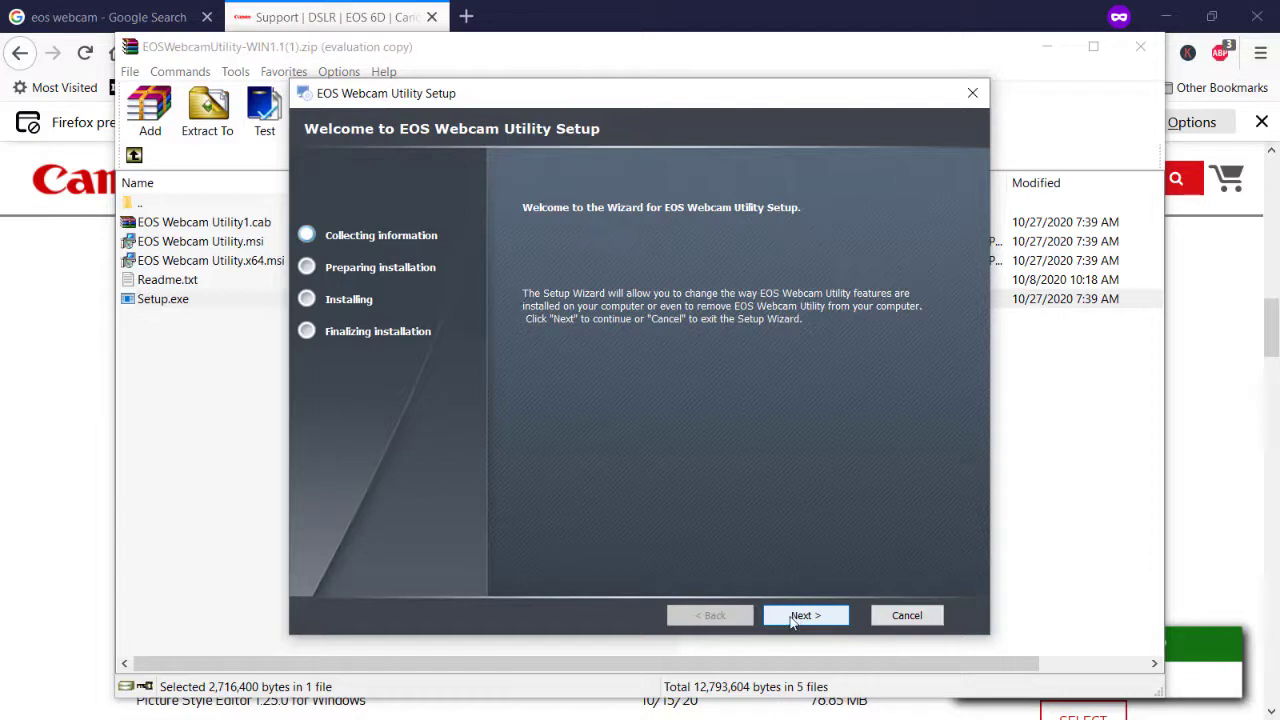
Cancel and exit the EOS Webcam Utility setup wizard, then close WinRAR and minimize Firefox.
click(907, 615)
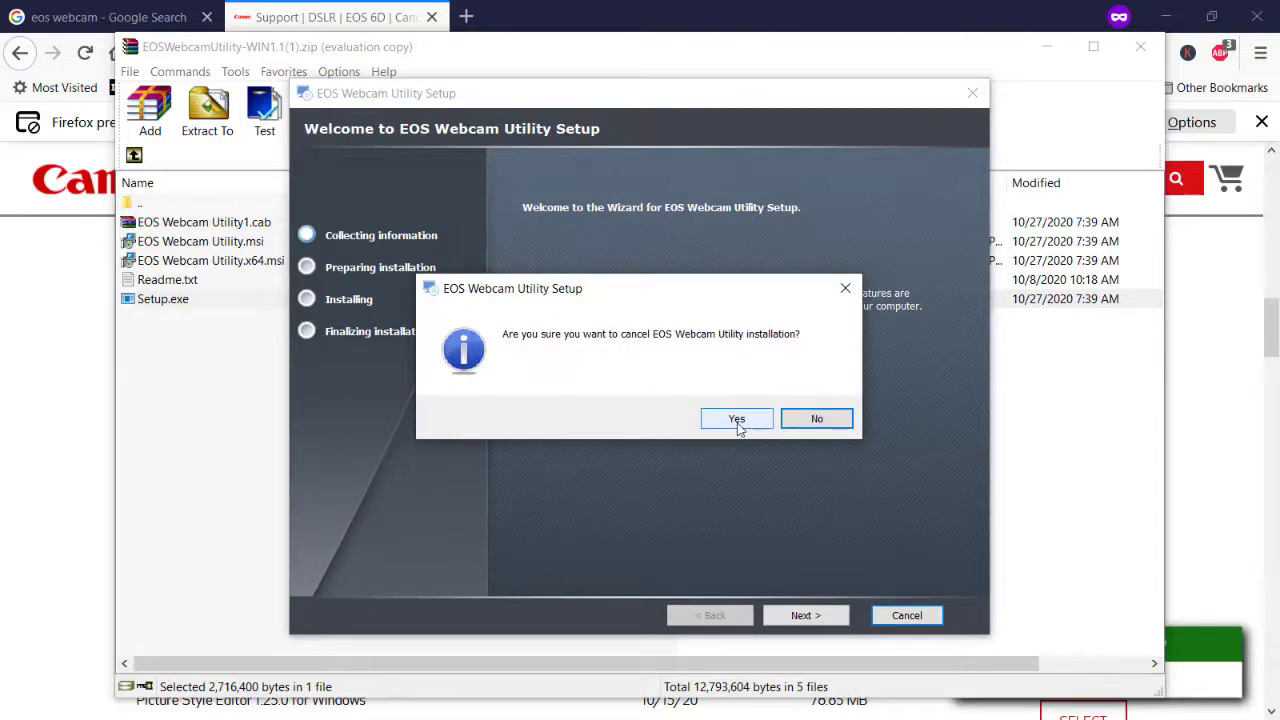
click(737, 420)
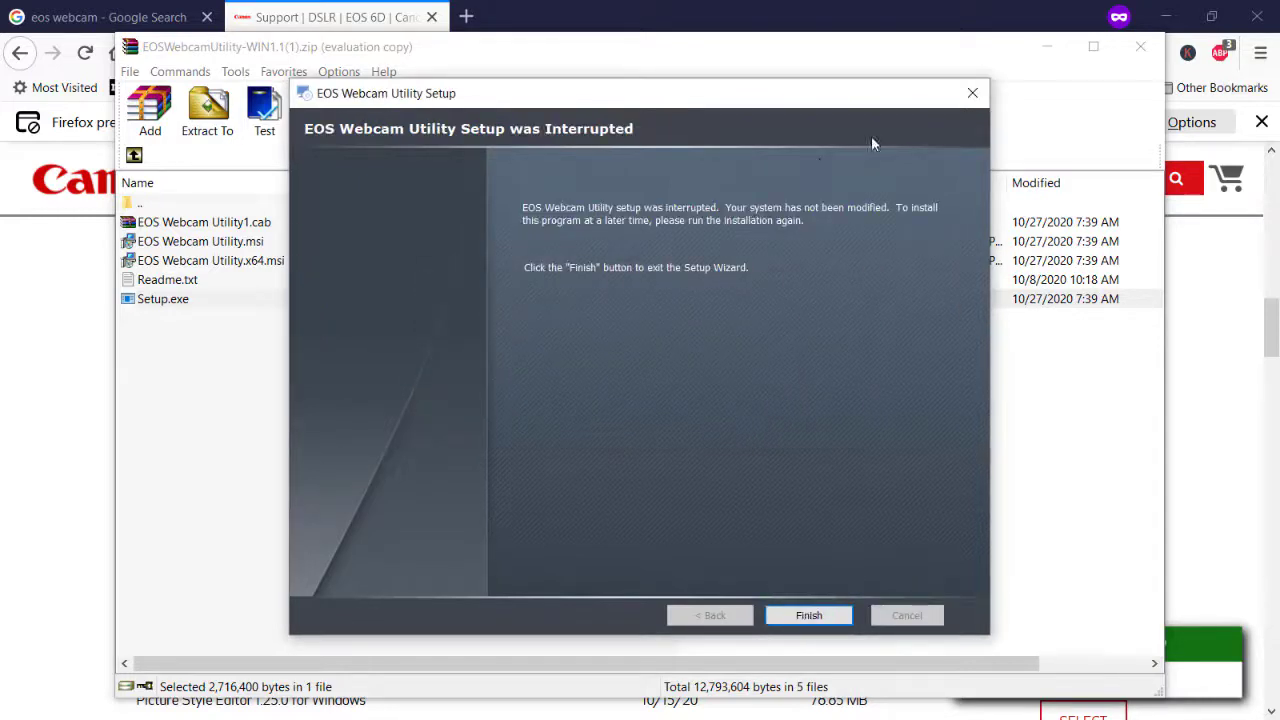
click(809, 615)
click(1140, 46)
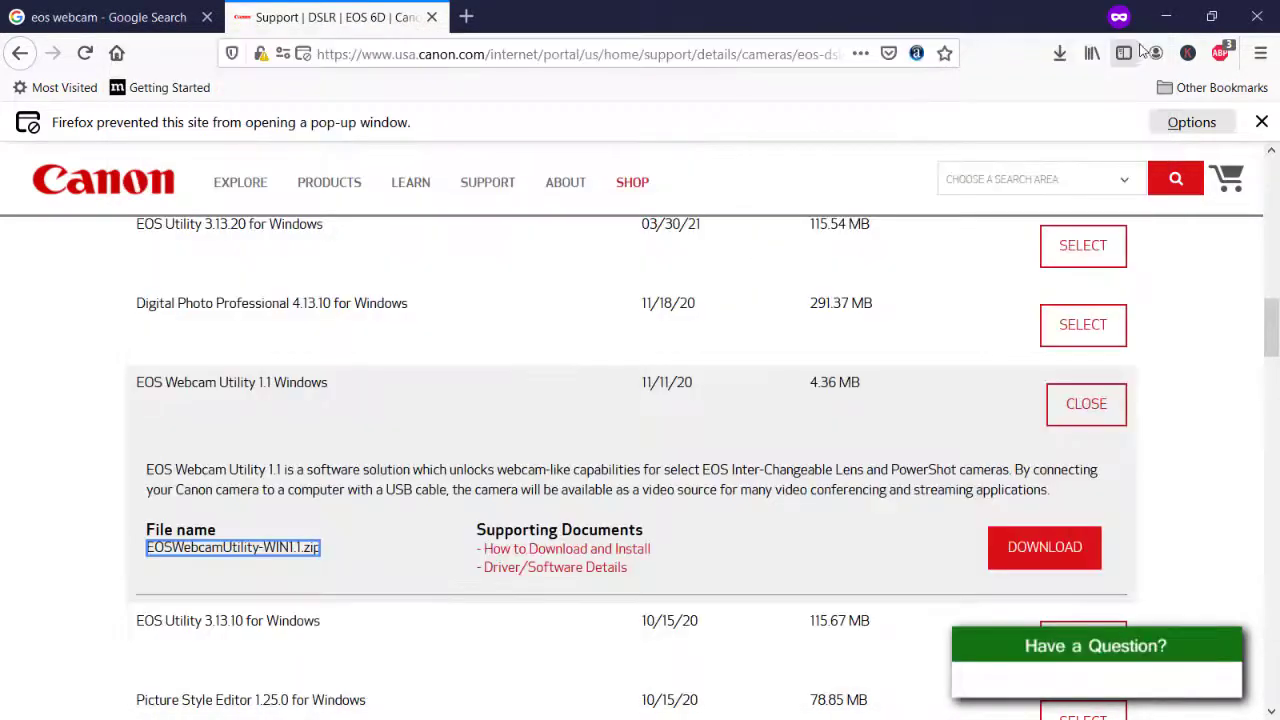
click(1168, 17)
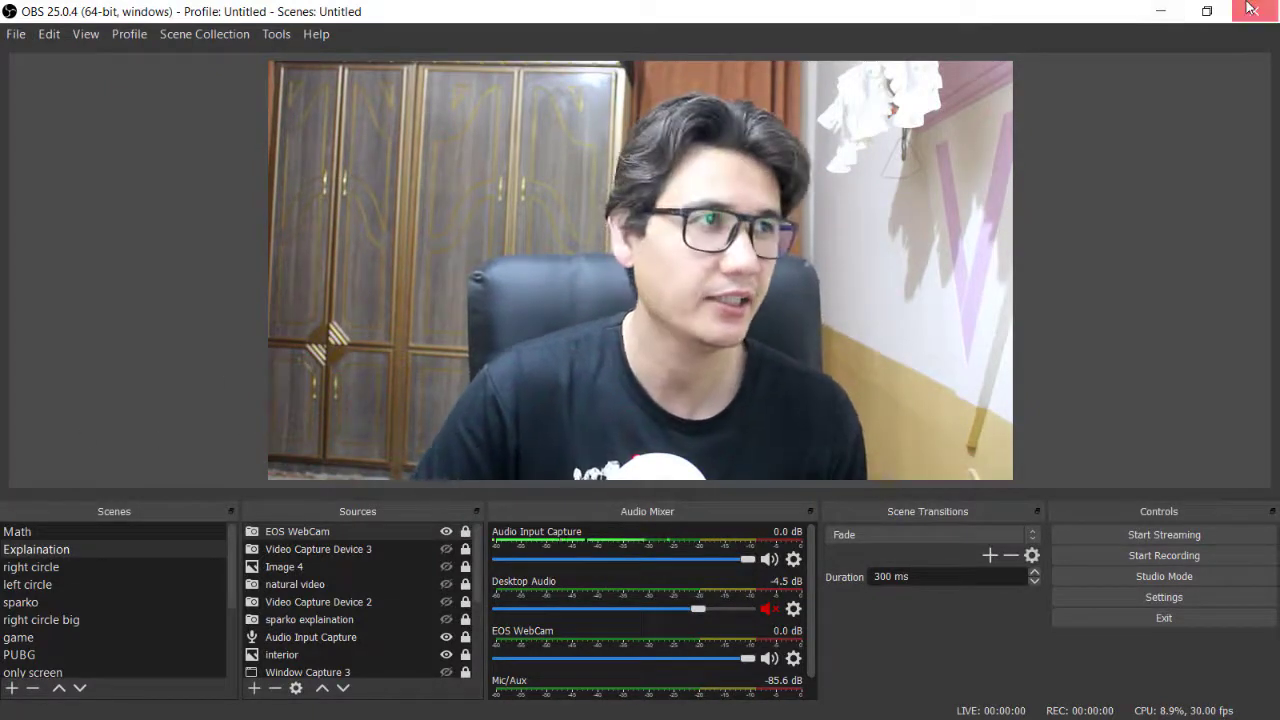
Close the OBS Studio window so only the Windows desktop is showing.
click(1252, 10)
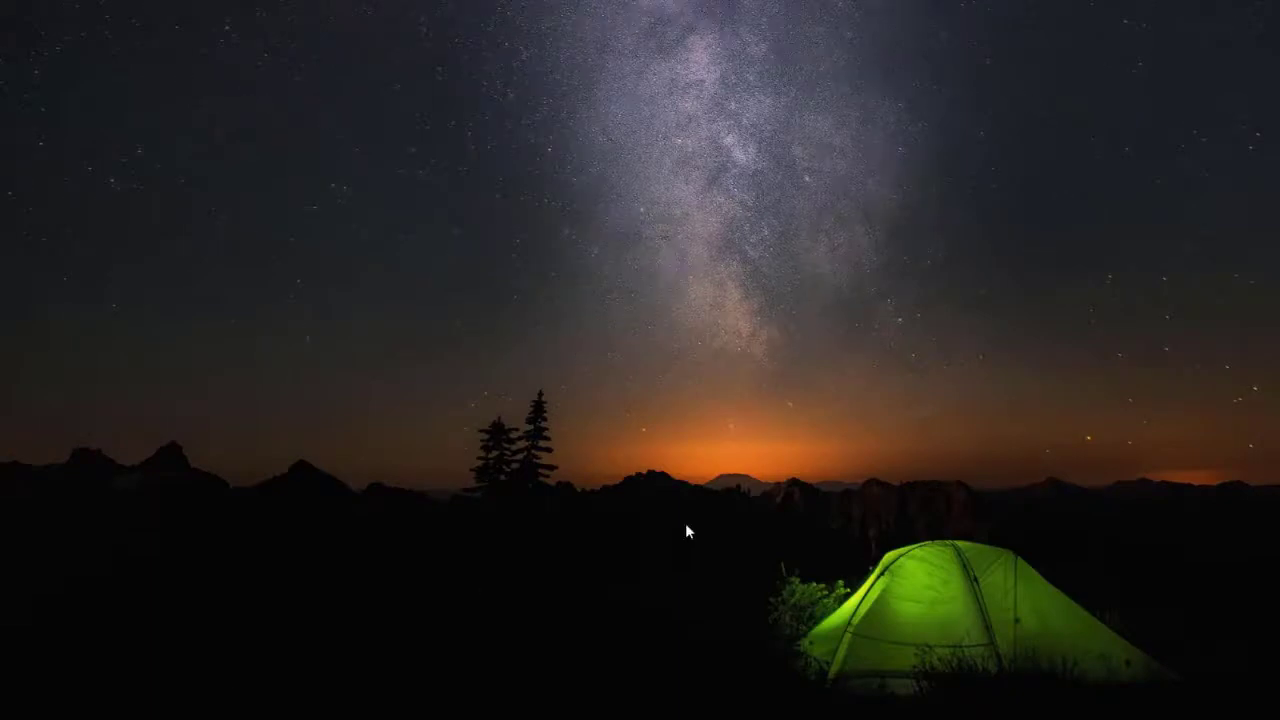
click(35, 701)
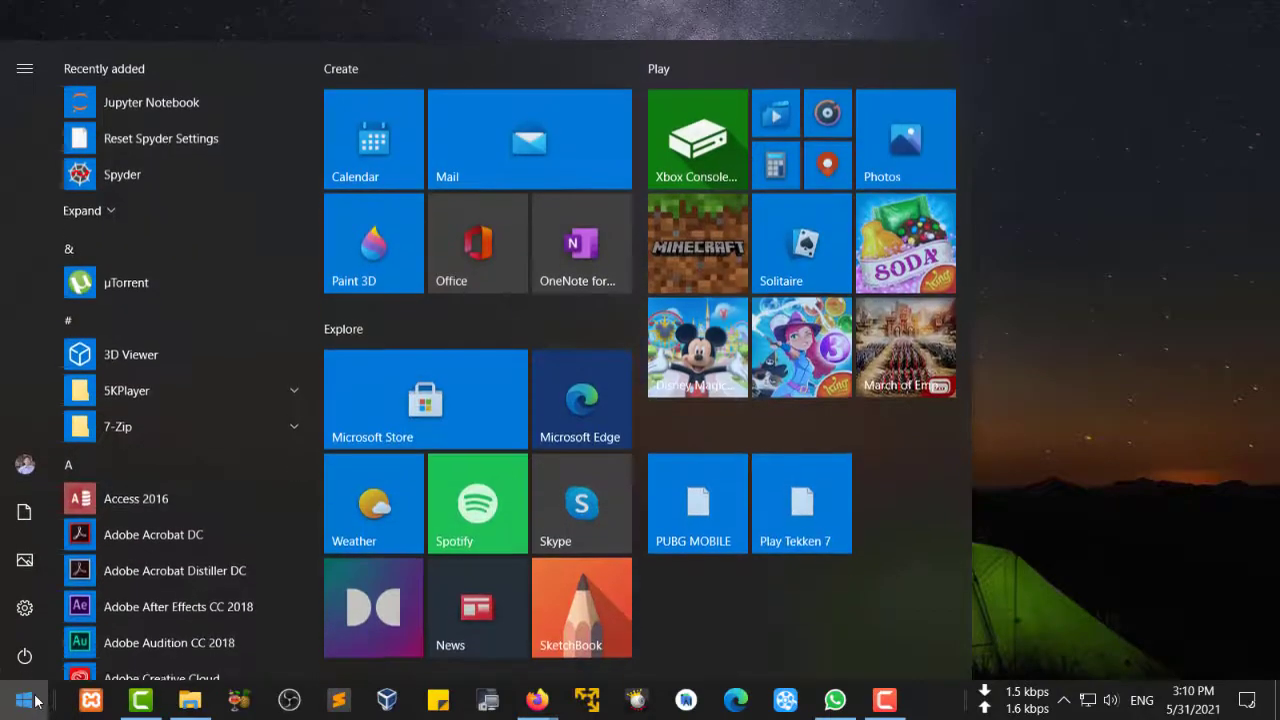
text(eos)
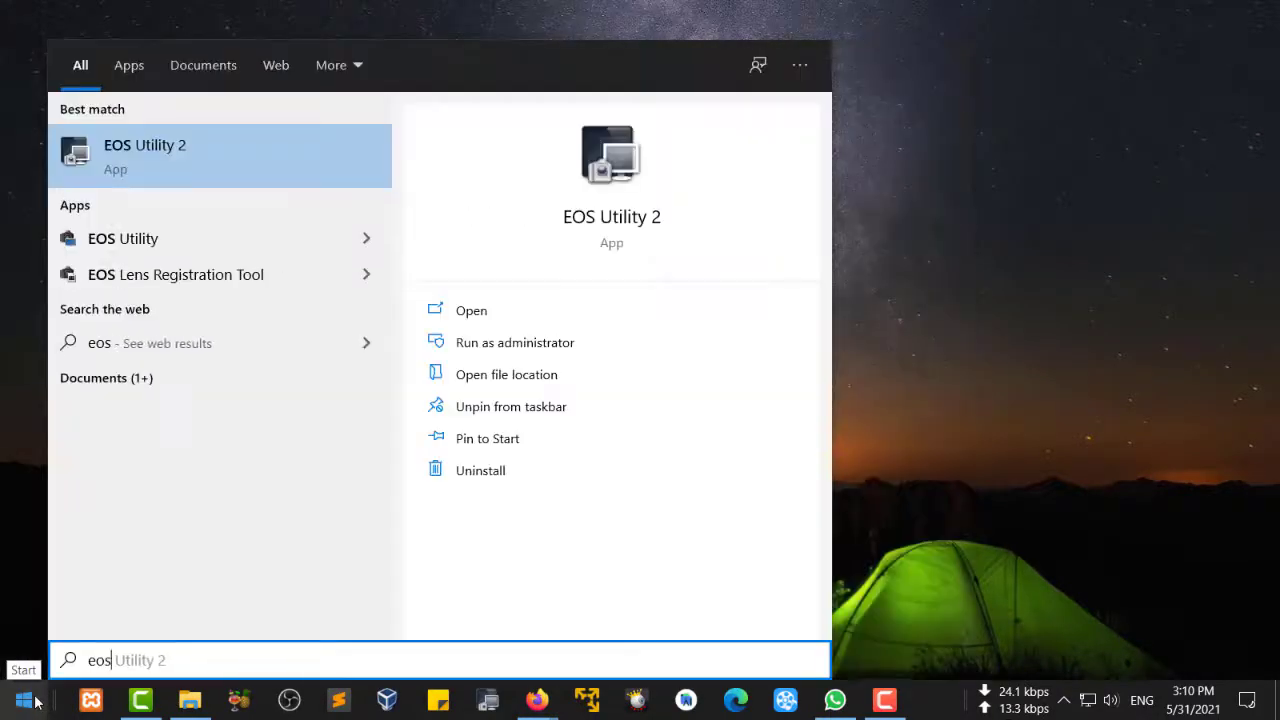
text(we)
key(BackSpace)
key(BackSpace)
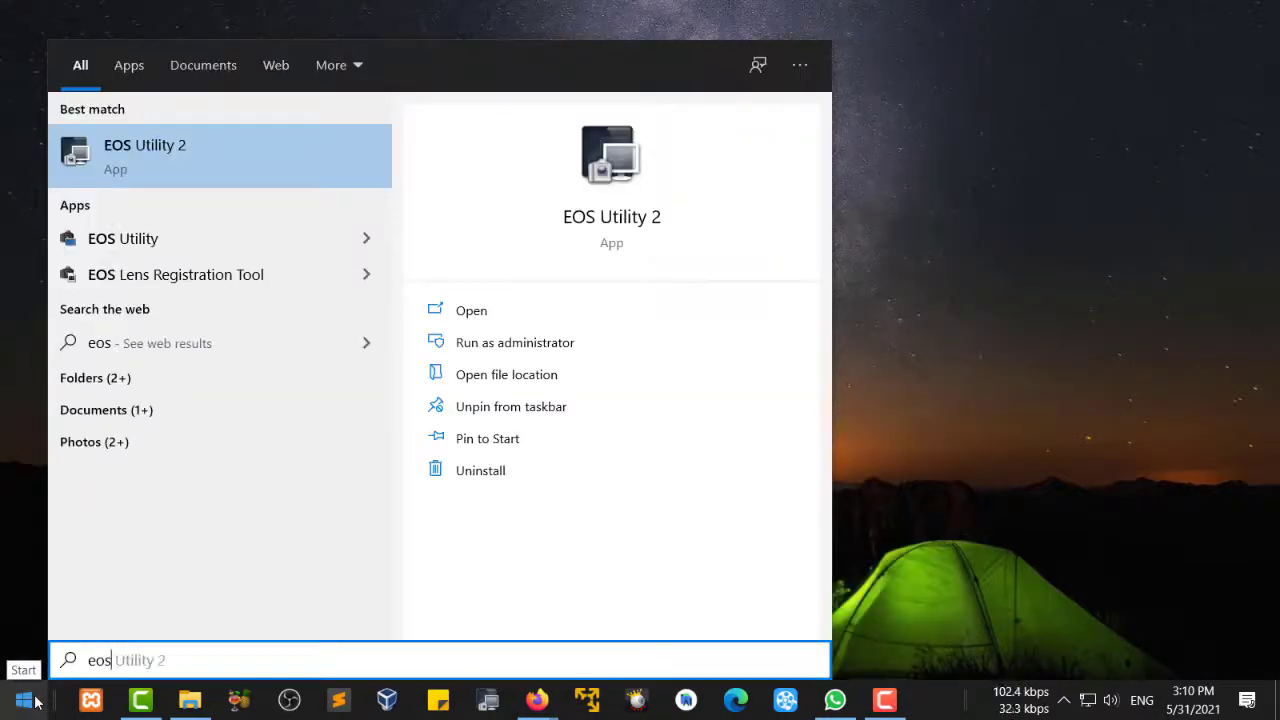
text(web)
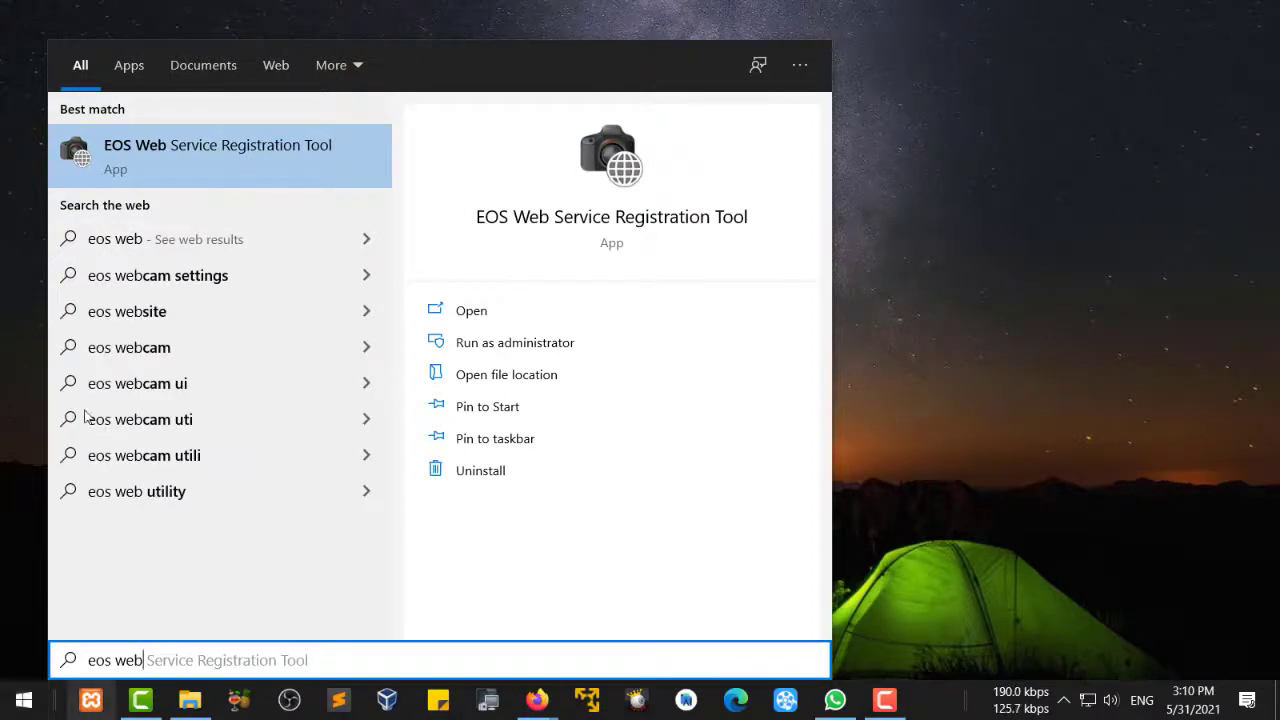
key(BackSpace)
key(BackSpace)
key(BackSpace)
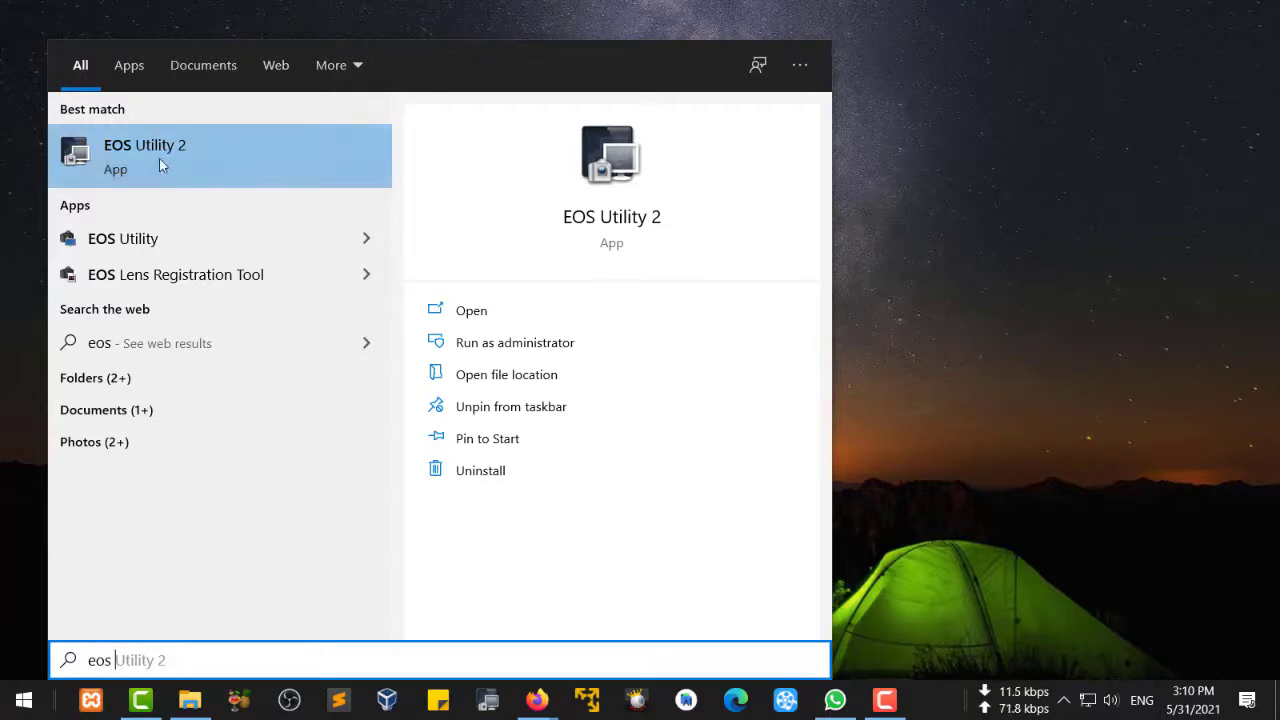
click(933, 422)
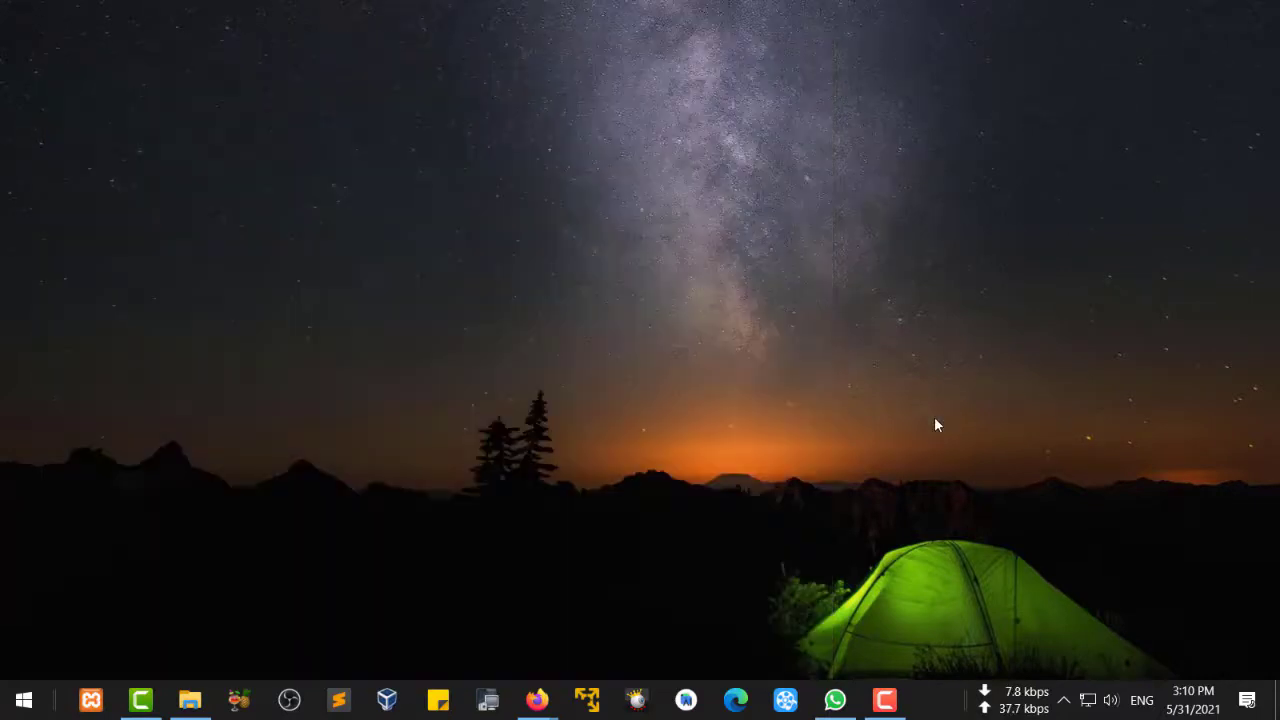
Bring up Skype's main window from its hidden system-tray icon.
click(1065, 700)
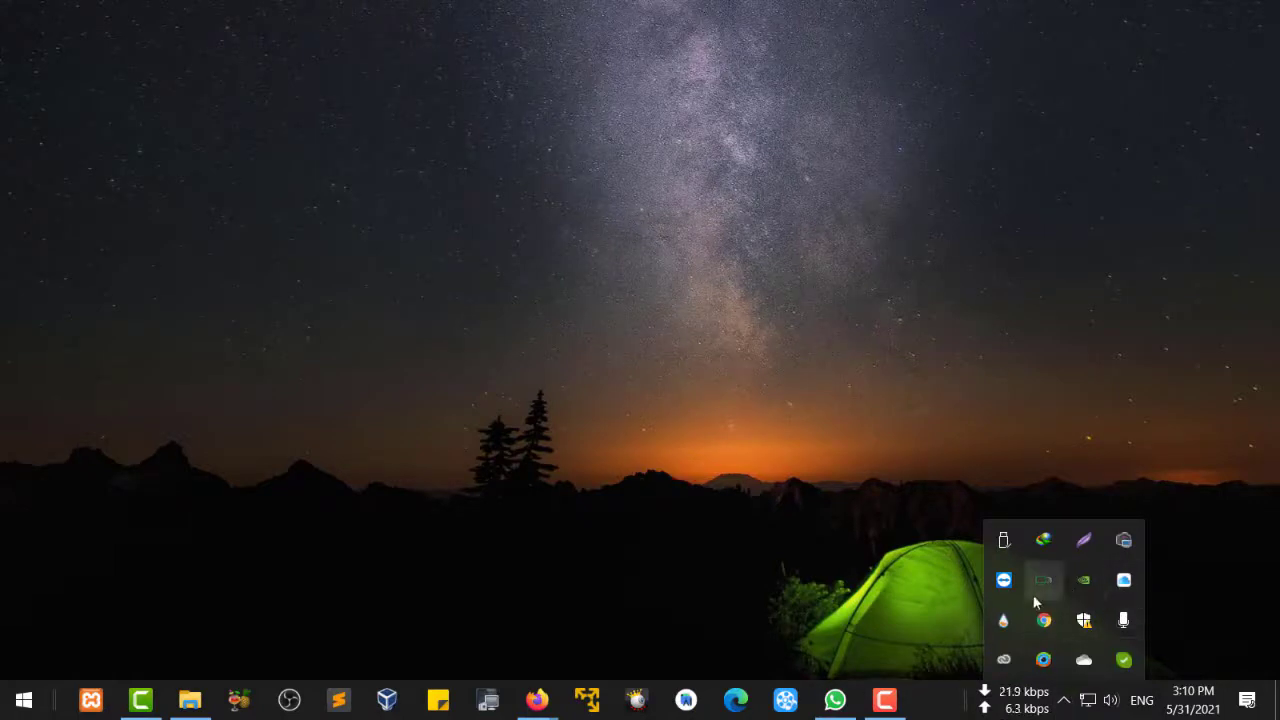
click(1124, 660)
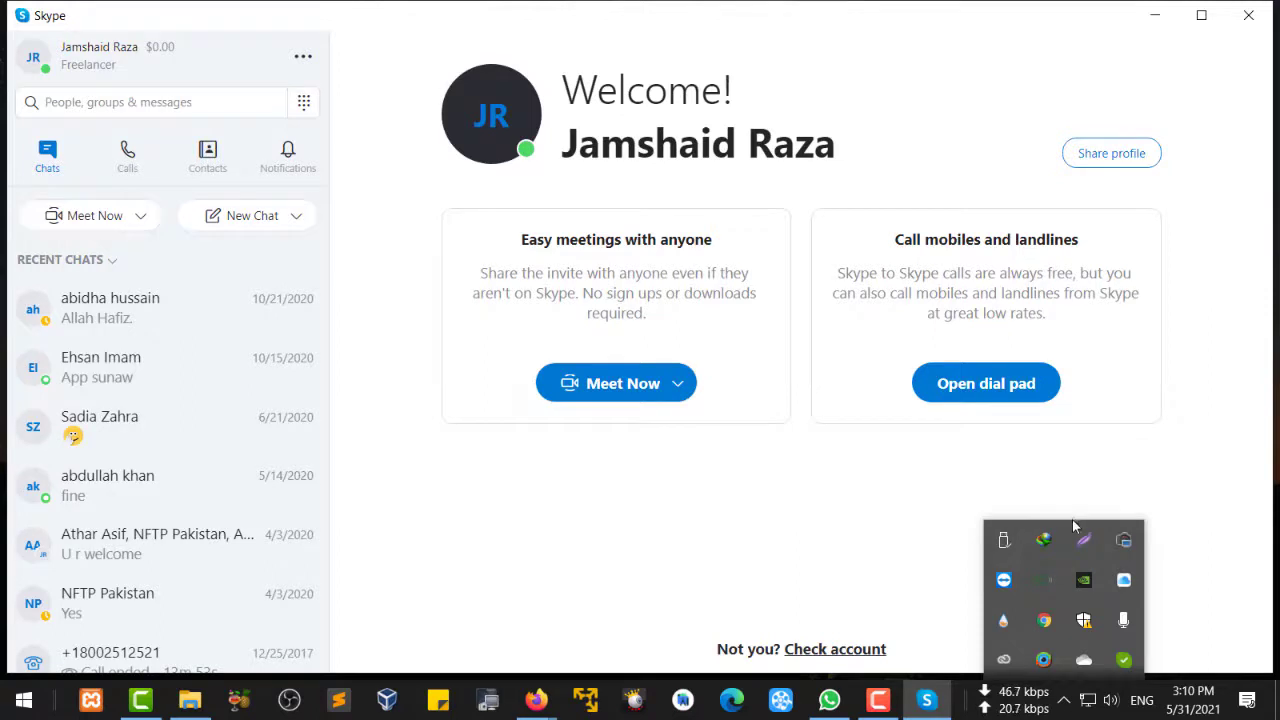
click(958, 700)
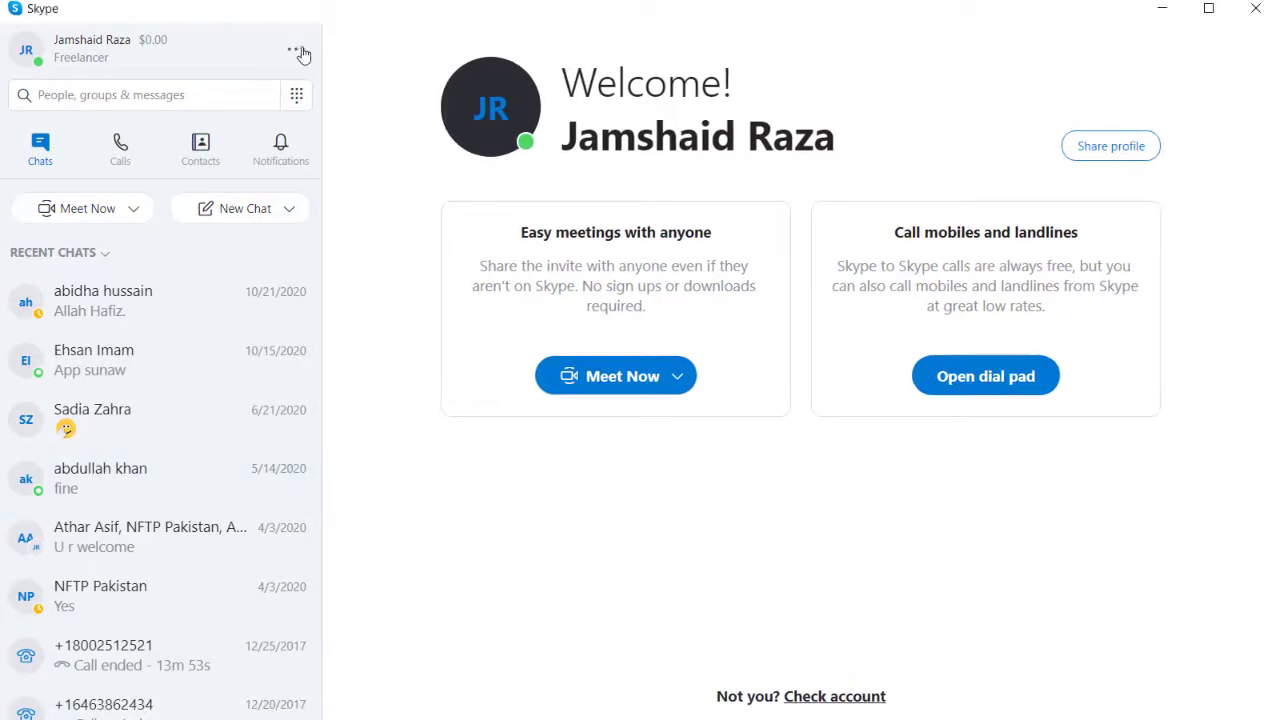
Go to Skype Settings > Audio & Video to see the EOS Webcam Utility live preview.
click(296, 49)
click(350, 63)
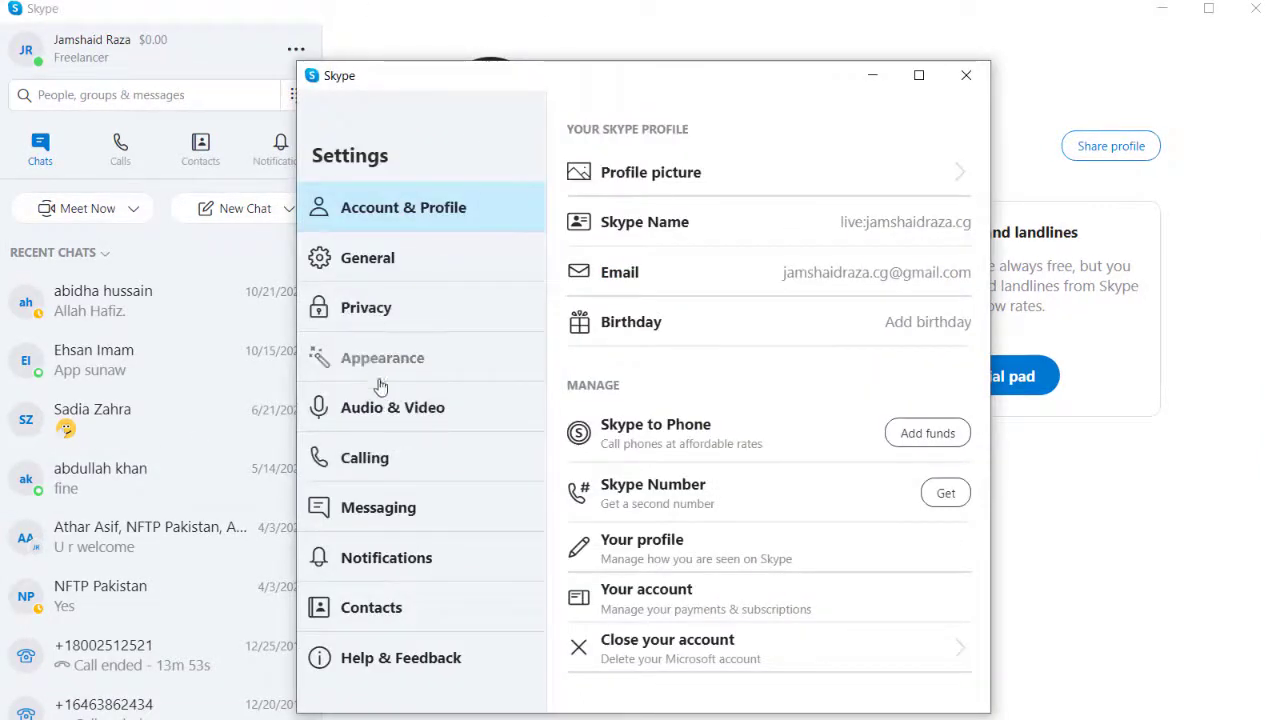
click(387, 372)
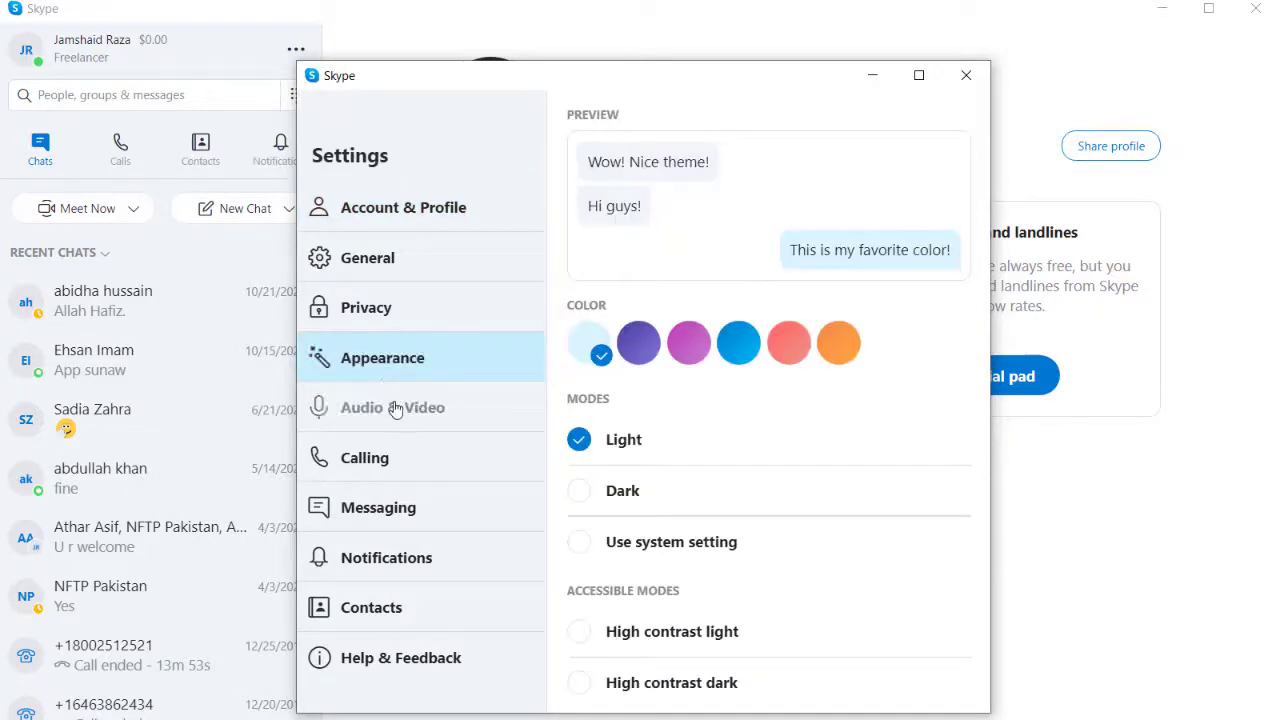
click(392, 406)
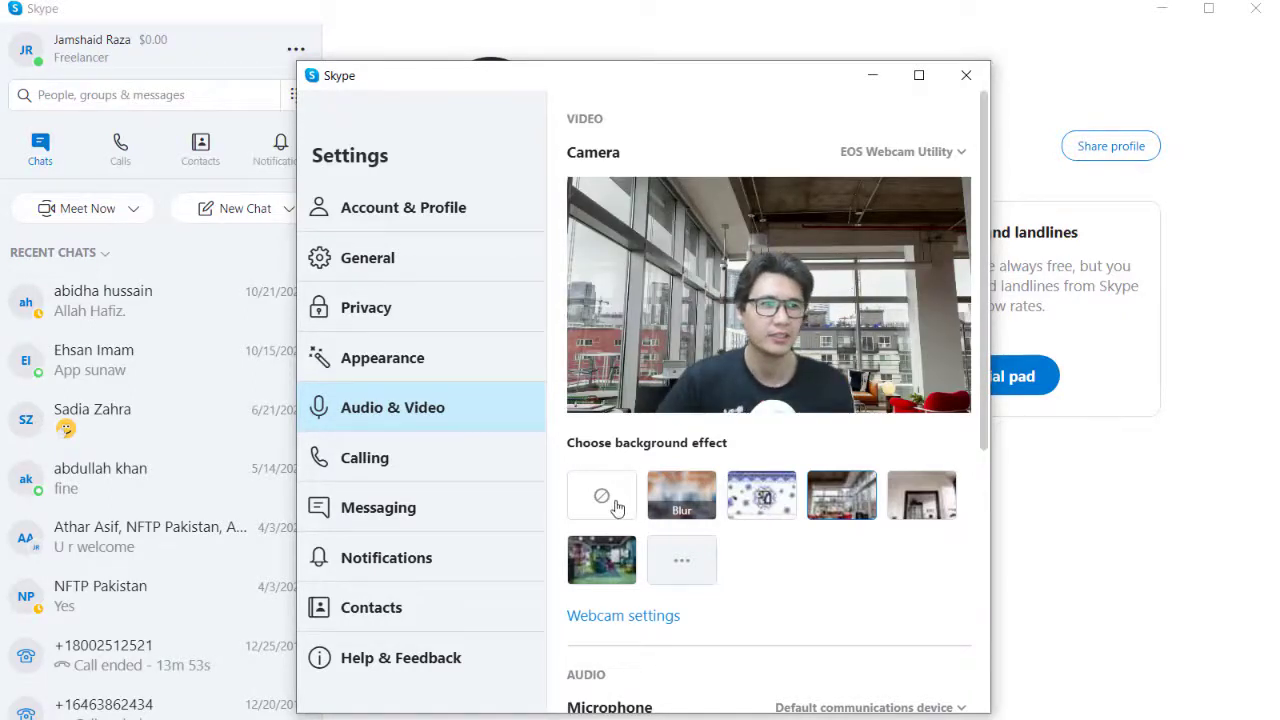
Preview None, Blur, snowflake, office, room and green office backgrounds, finishing on the snowflake pattern.
click(616, 508)
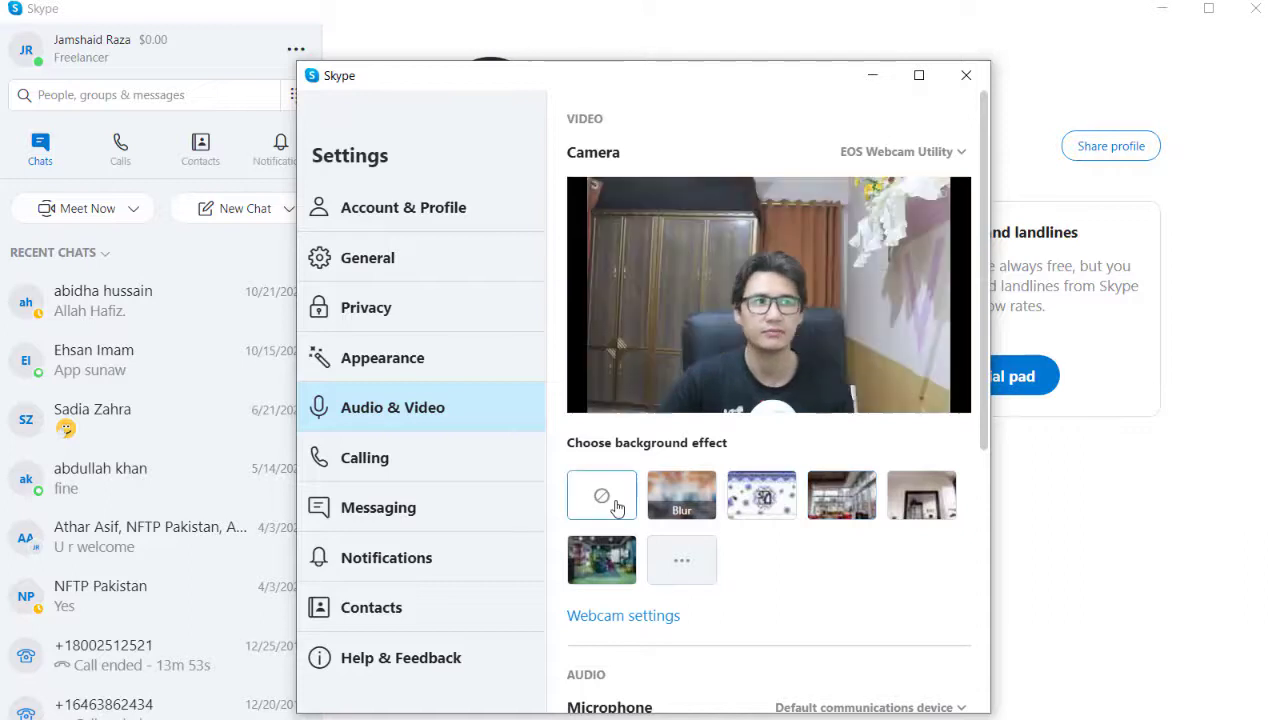
click(692, 499)
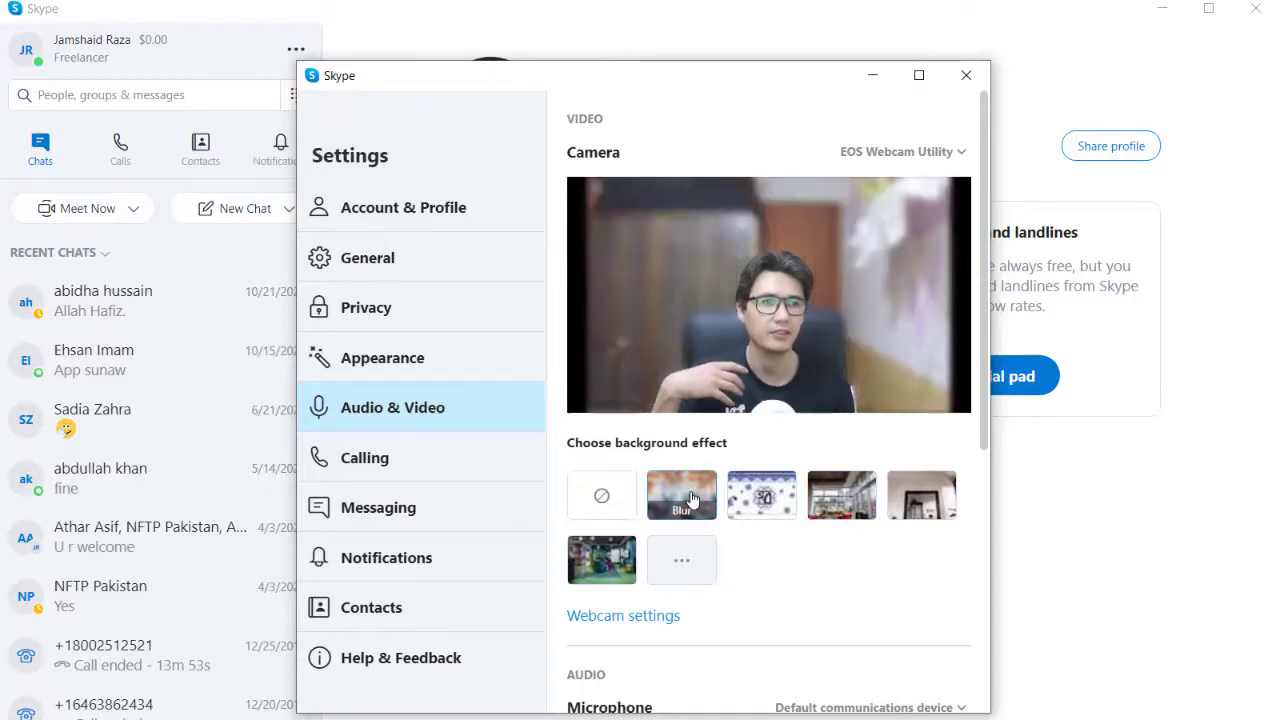
click(783, 500)
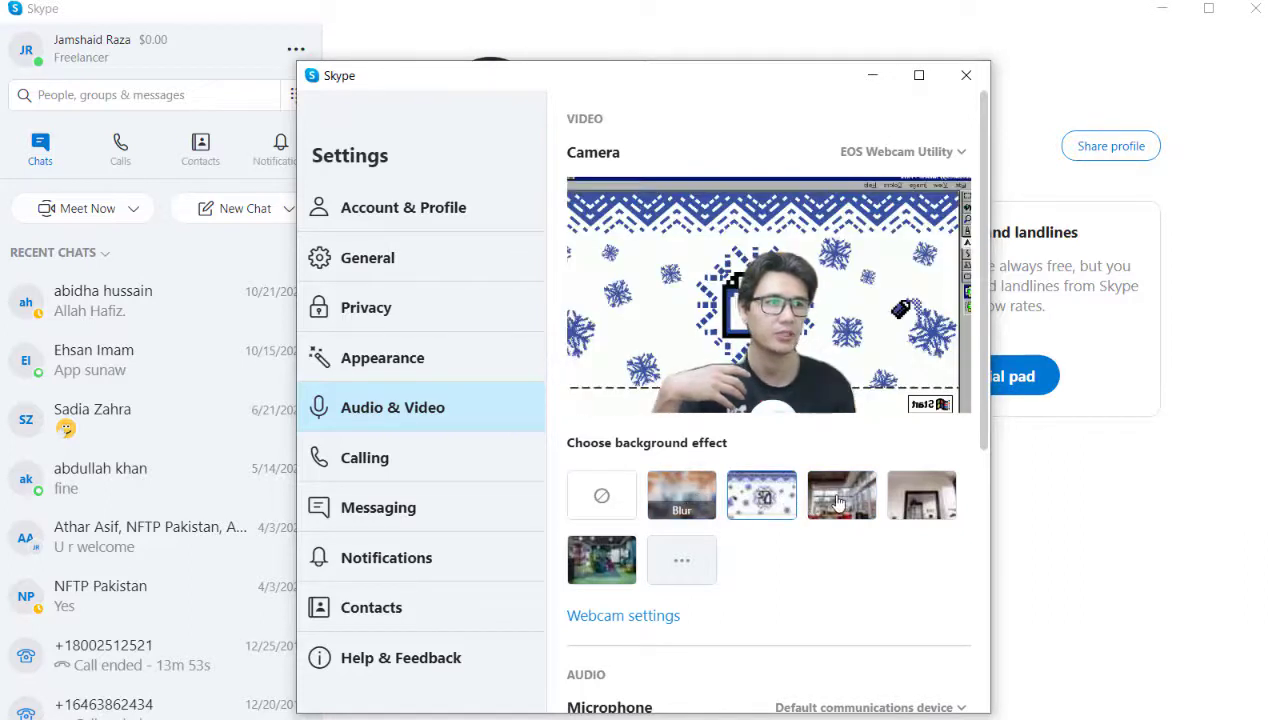
click(839, 501)
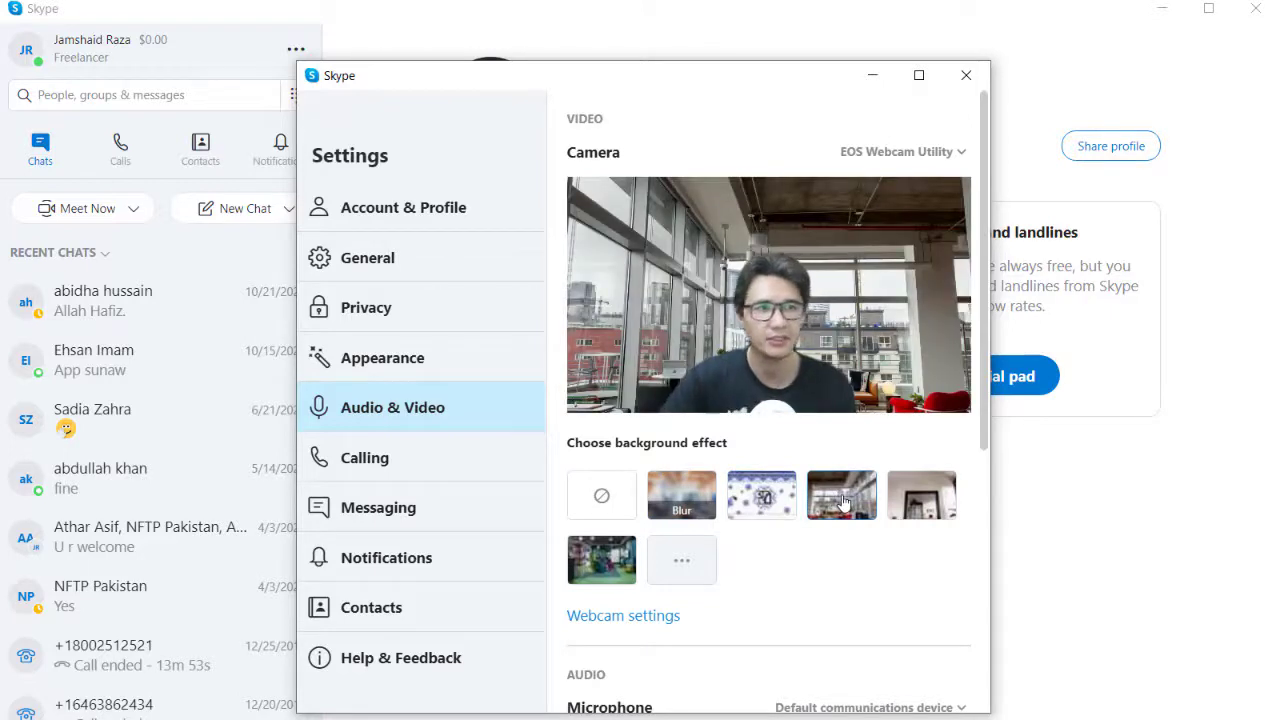
click(910, 500)
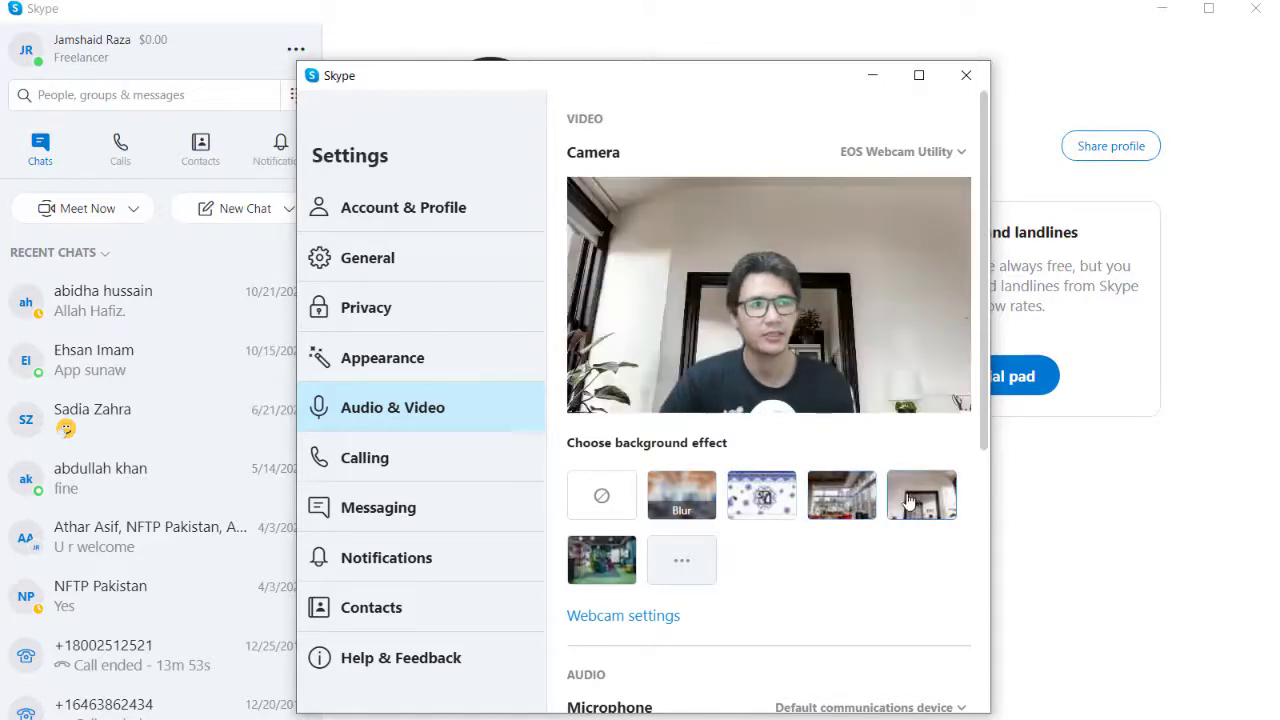
click(586, 562)
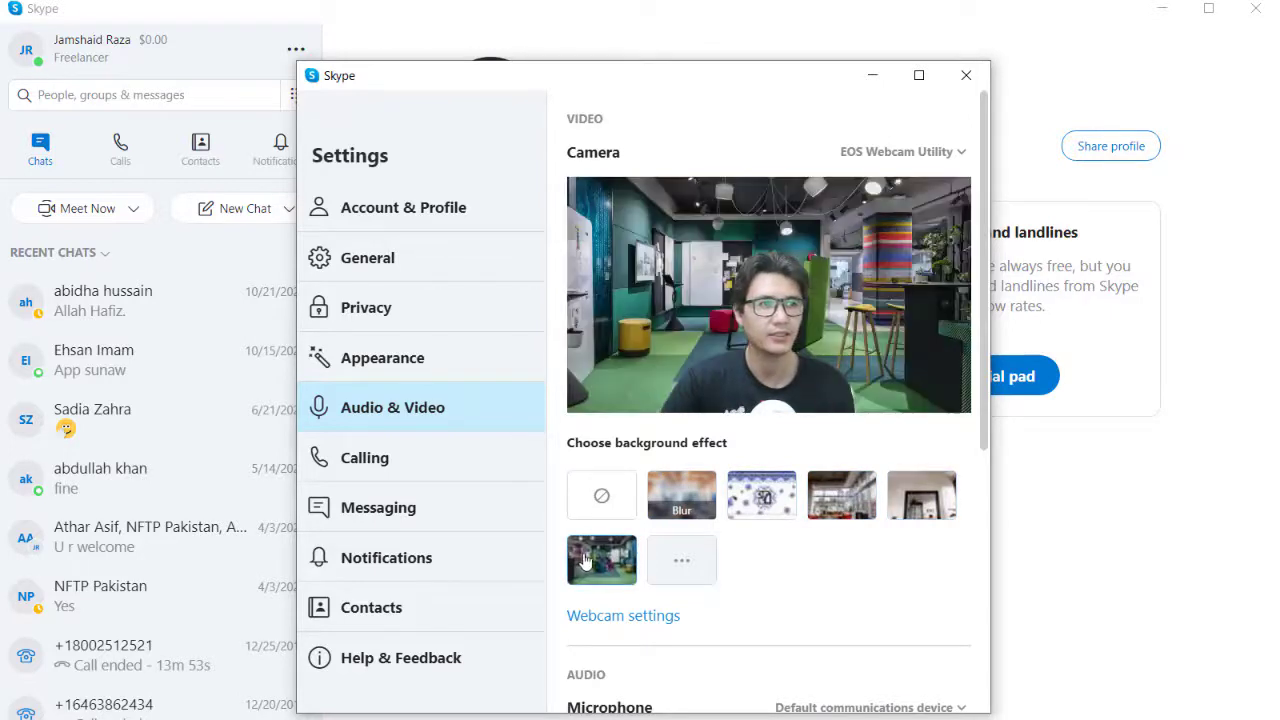
click(933, 508)
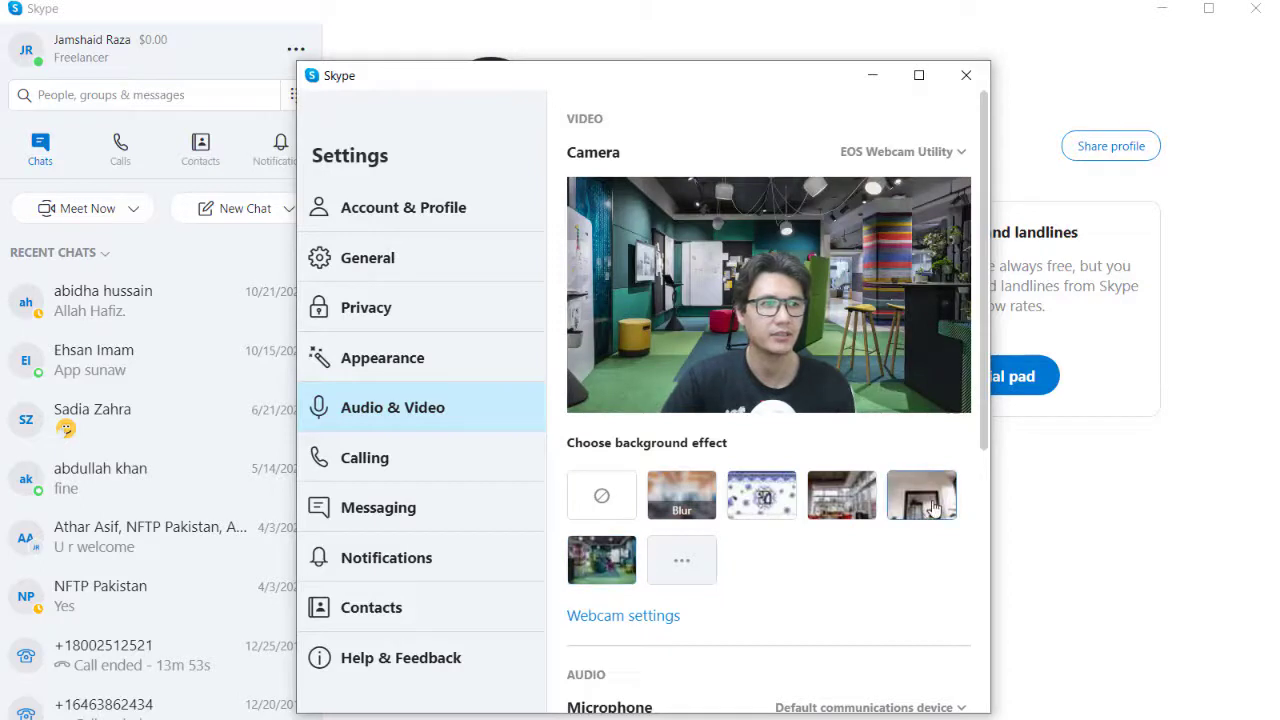
click(836, 502)
click(920, 510)
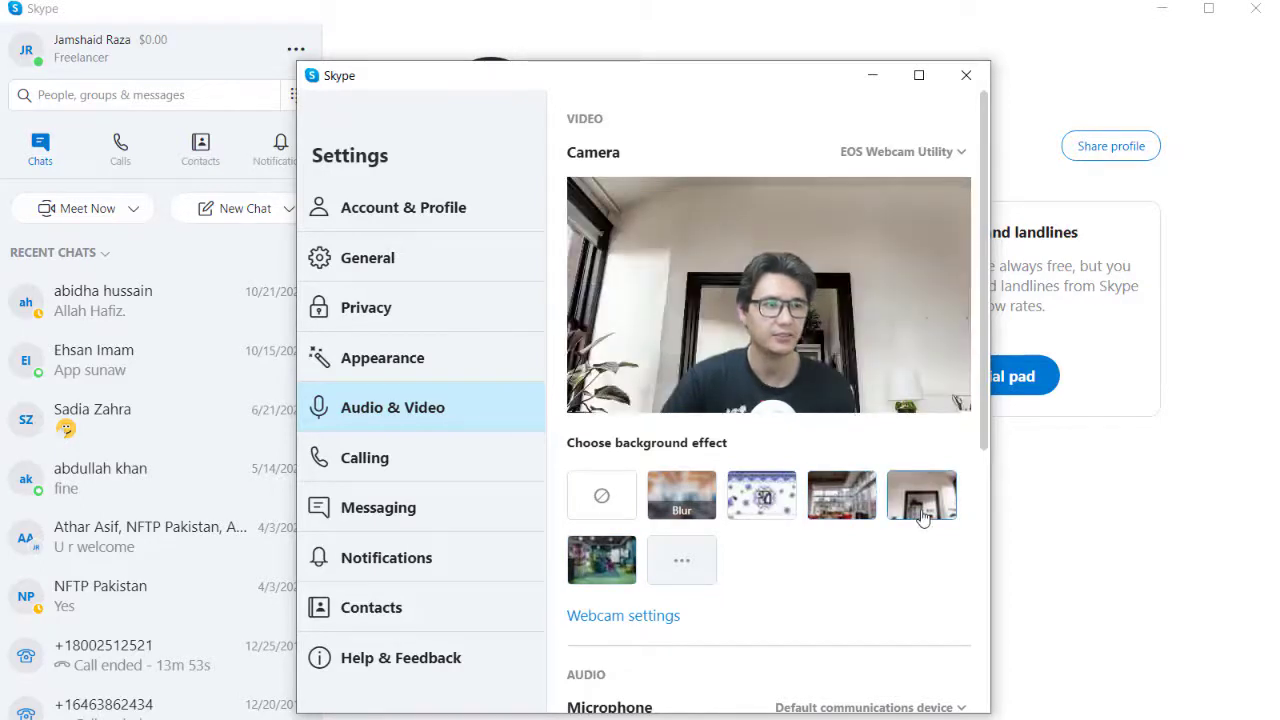
click(595, 557)
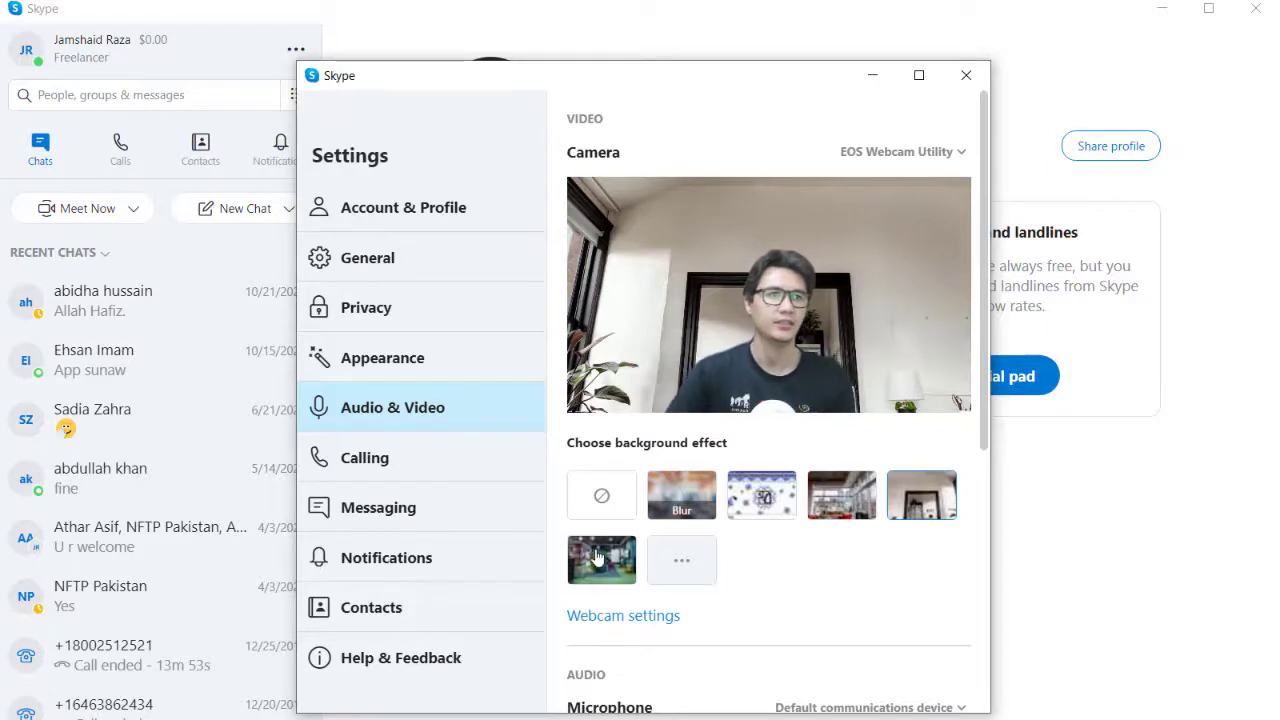
click(765, 505)
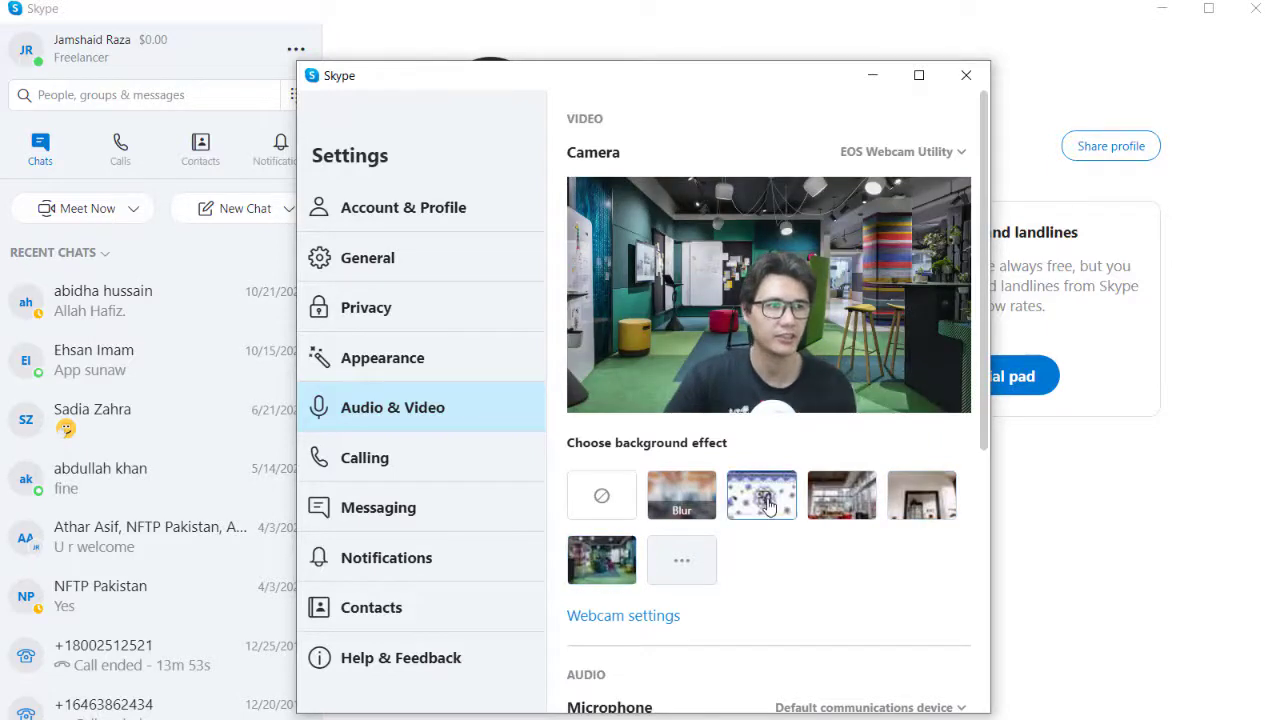